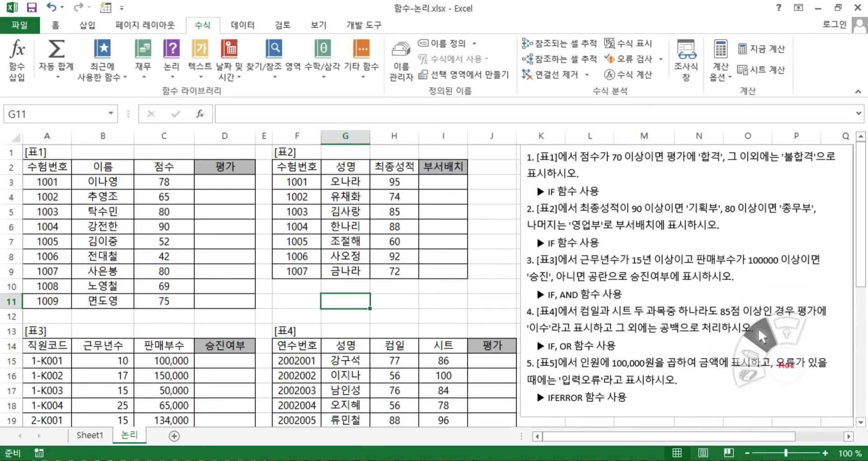
Start an IF function in cell D3, the first 평가 cell of [표1], and open its function arguments.
left_click_drag(559, 157, 665, 157)
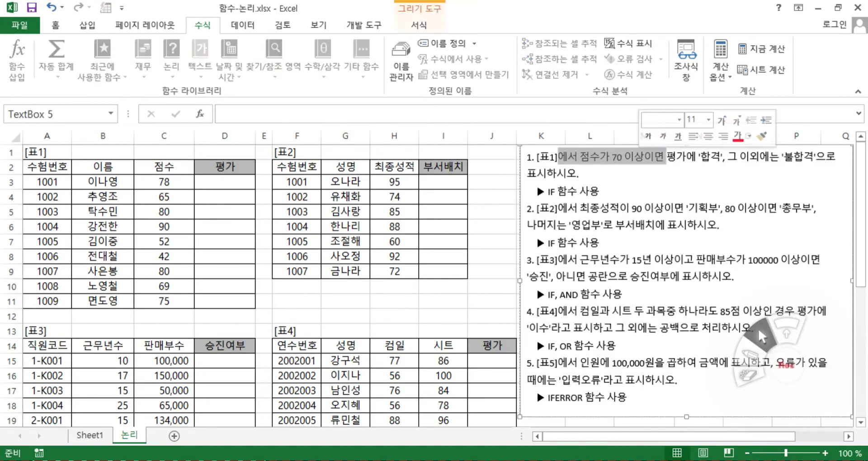
left_click(583, 174)
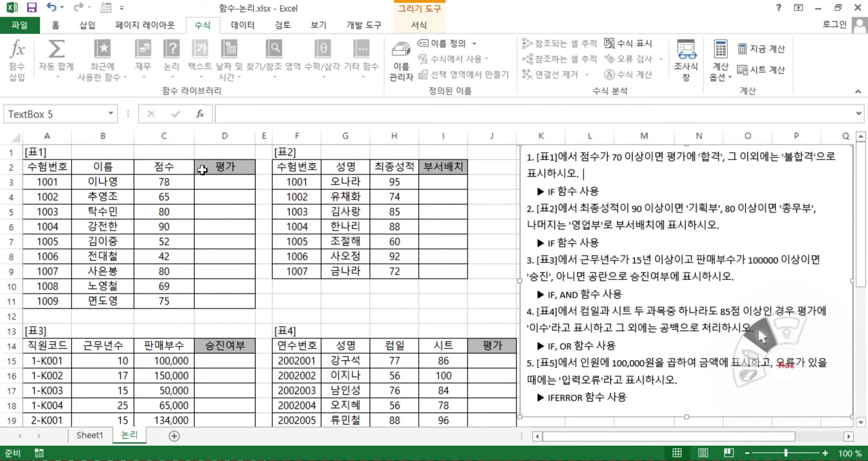
left_click(206, 179)
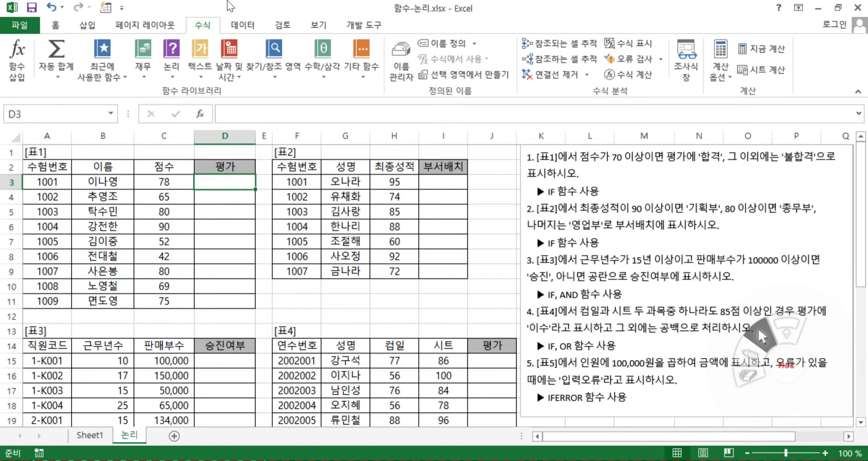
type("=")
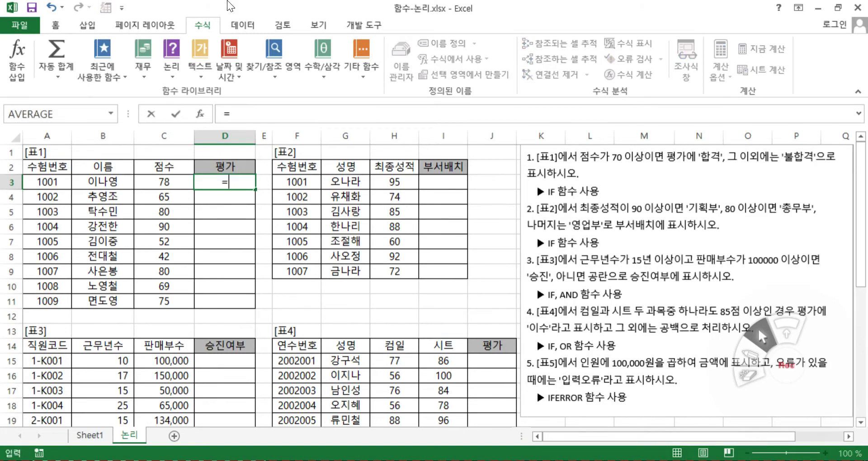
type("if")
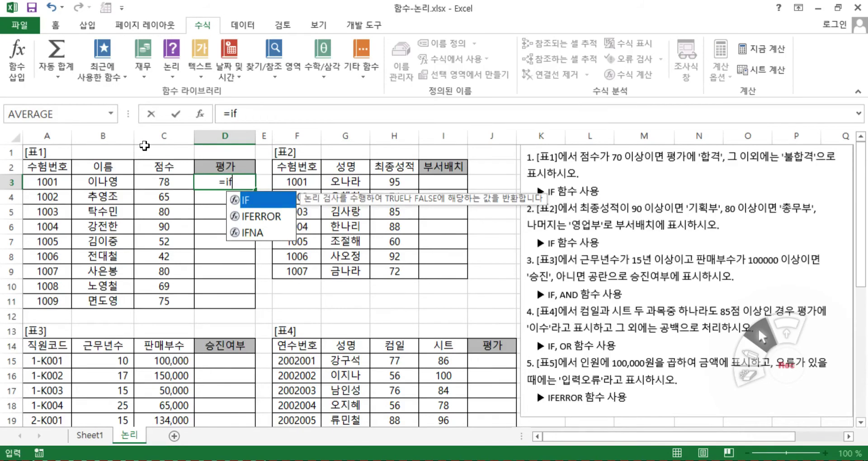
double_click(248, 200)
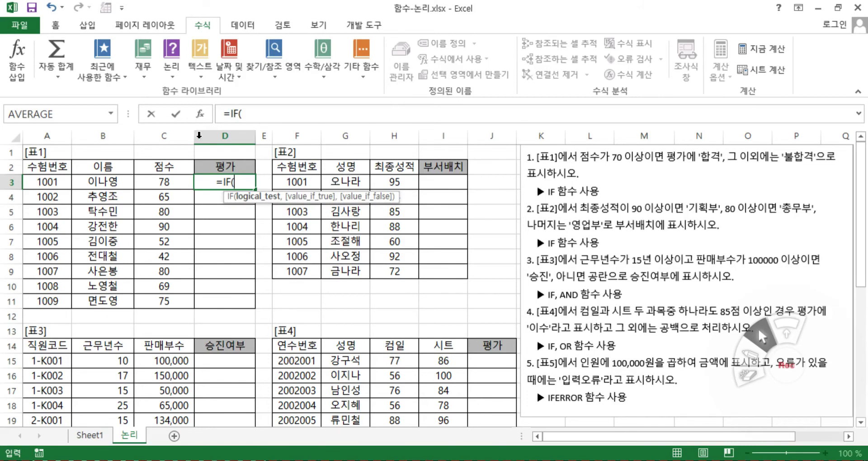
left_click(201, 113)
left_click_drag(265, 290, 299, 288)
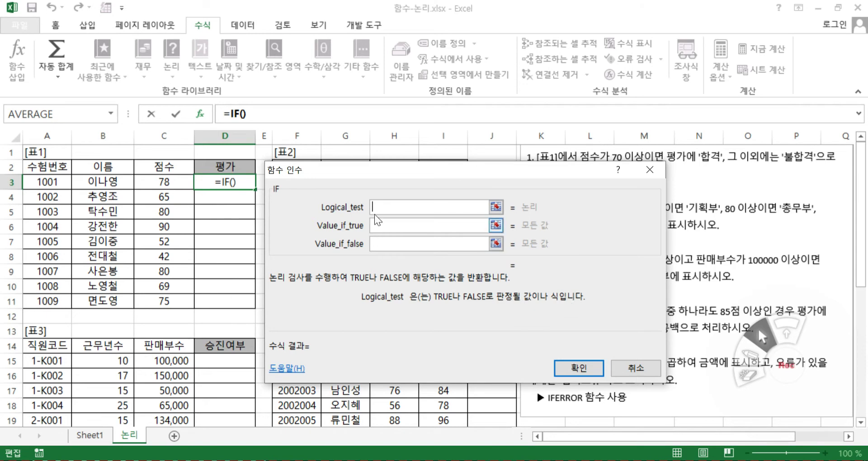
left_click_drag(563, 171, 559, 193)
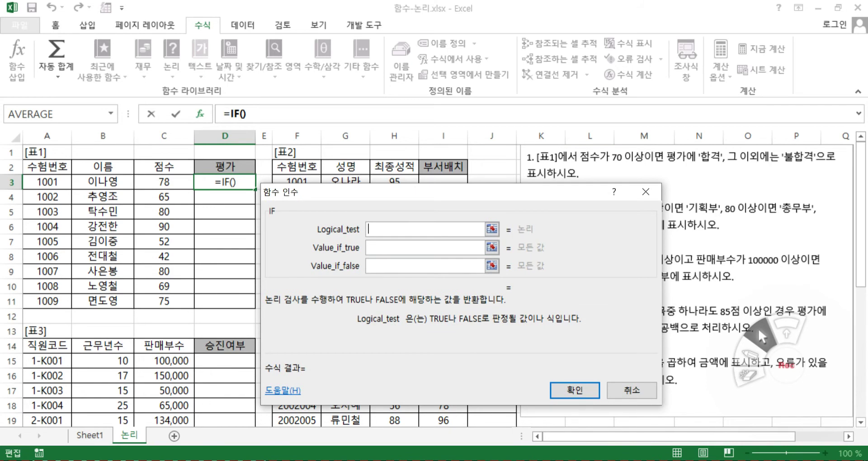
Set the IF function's logical test to C3>=70.
left_click(165, 177)
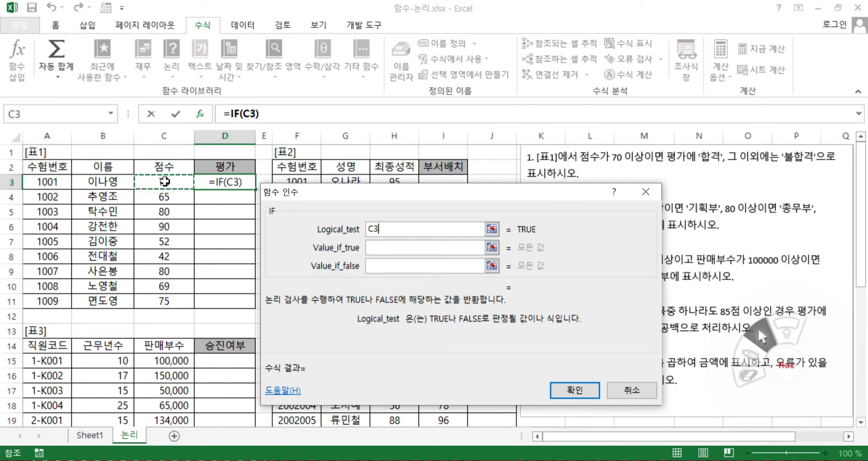
type(">=70")
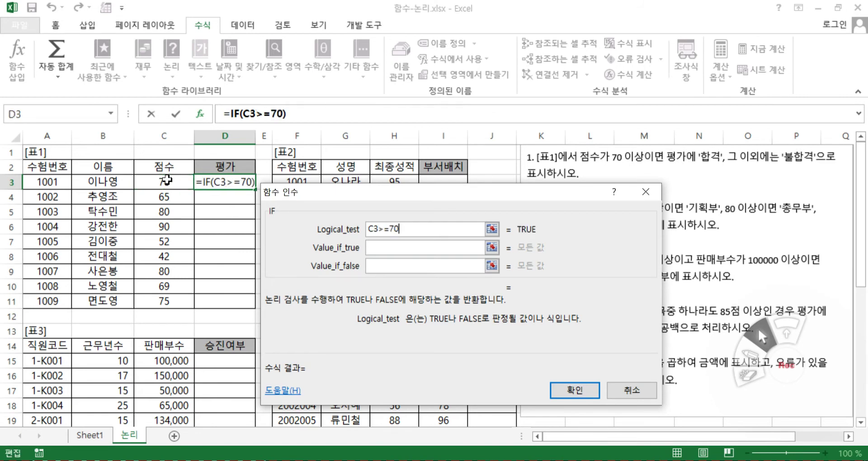
left_click_drag(362, 192, 367, 184)
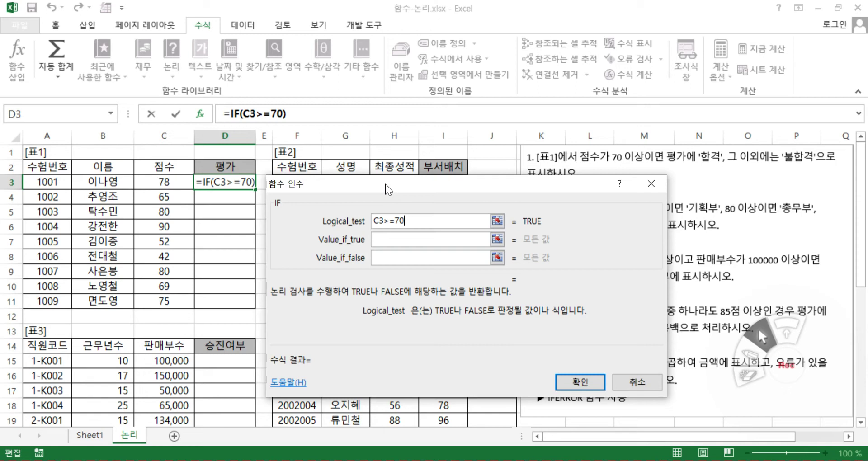
type("`")
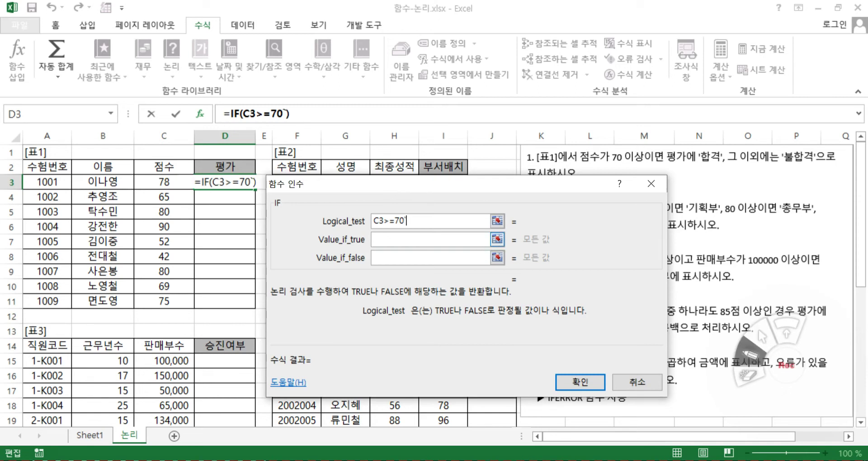
key("BackSpace")
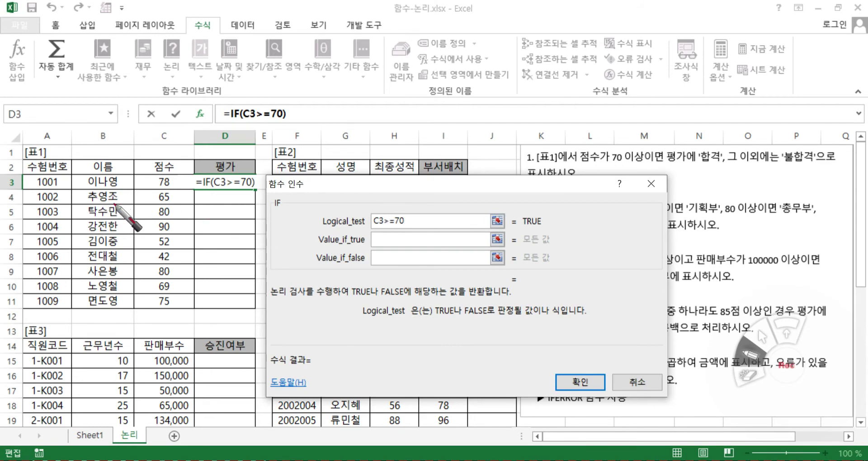
mouse_move(204, 198)
left_mouse_down()
mouse_move(224, 210)
mouse_move(203, 212)
mouse_move(224, 226)
mouse_move(202, 231)
mouse_move(248, 228)
mouse_move(205, 247)
mouse_move(222, 252)
mouse_move(202, 267)
mouse_move(211, 277)
mouse_move(239, 272)
mouse_move(211, 325)
mouse_move(243, 317)
mouse_move(228, 322)
left_mouse_up()
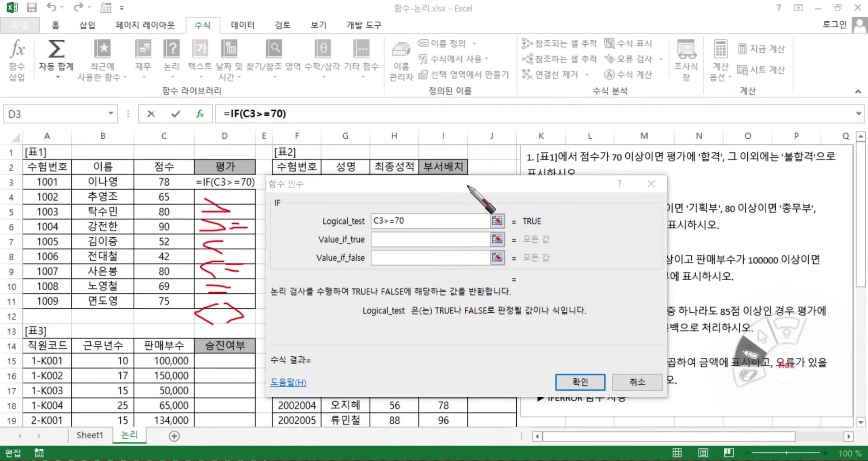
key("Escape")
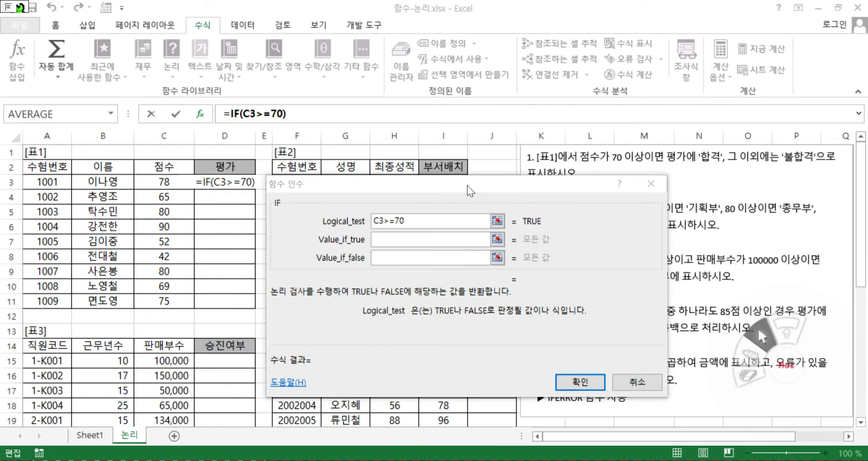
Set the IF function to return "합격" when true and "불합격" when false, and enter the formula in D3.
left_click(402, 226)
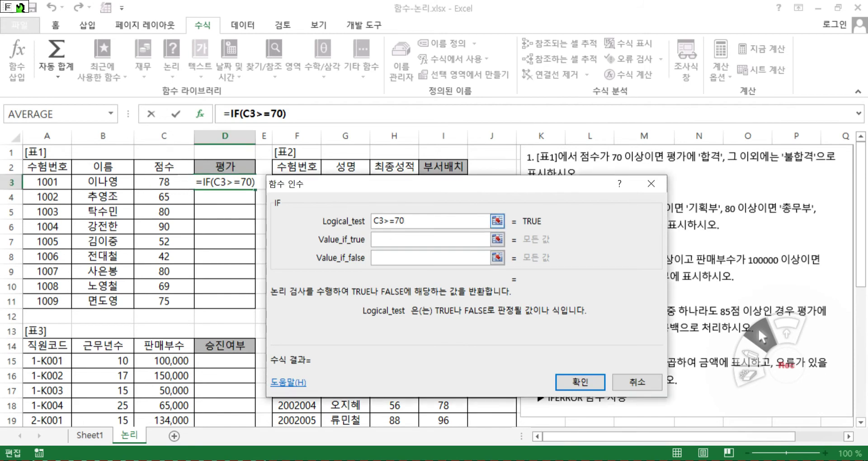
left_click(427, 240)
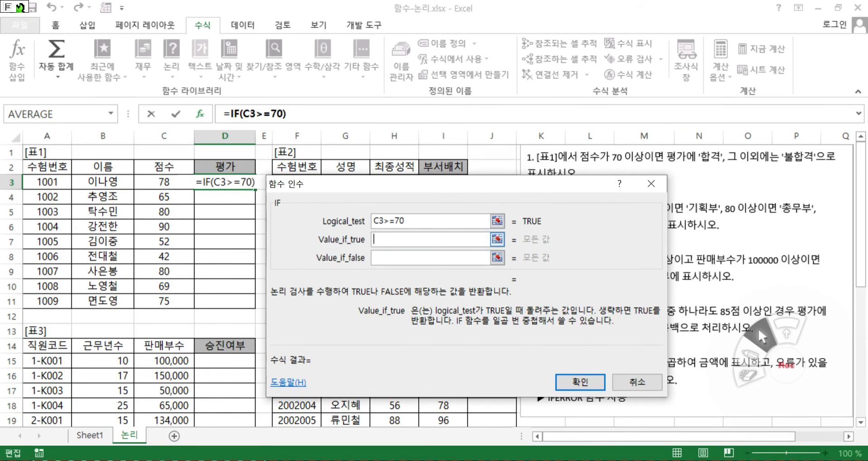
type("\"합겨")
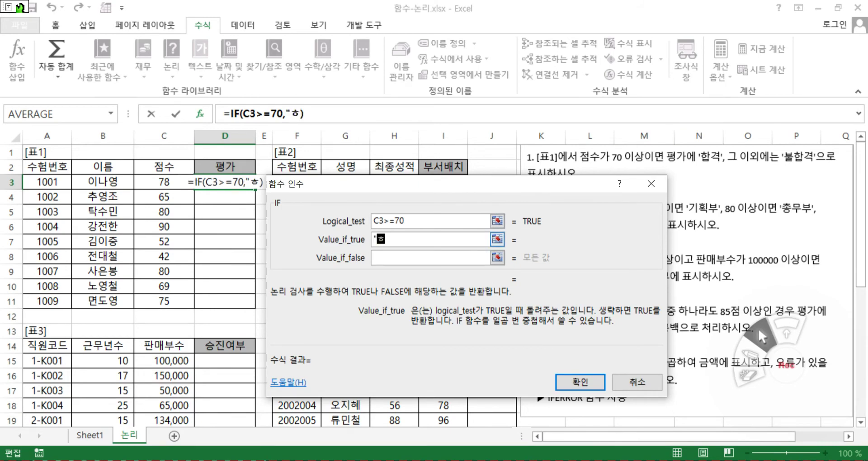
type("격\"")
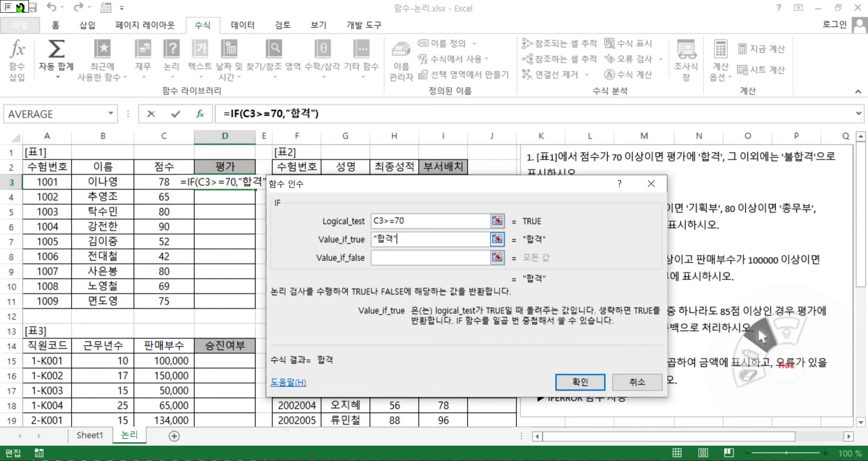
key("Tab")
type("\"불하")
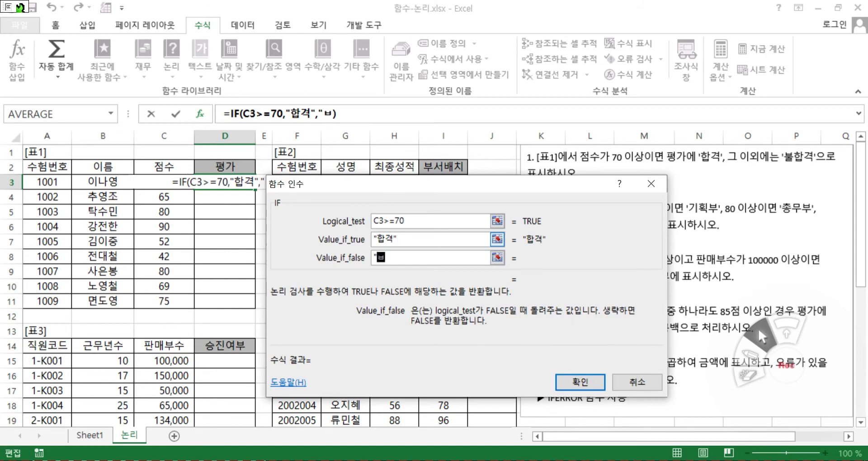
type("합격\"")
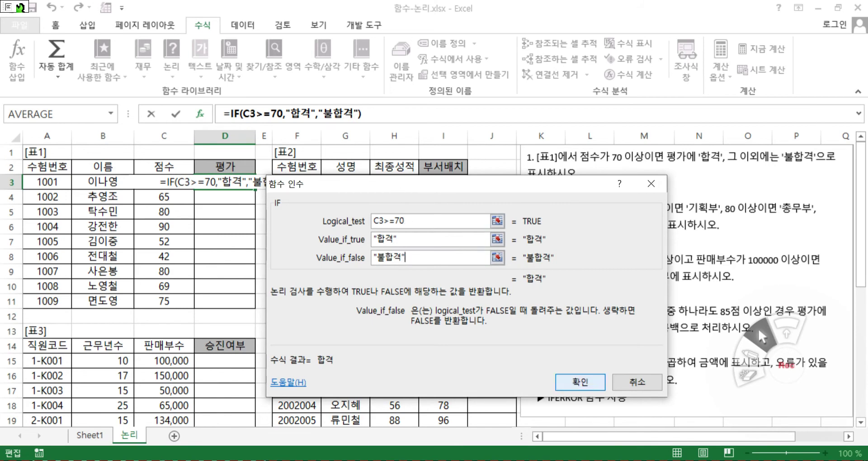
left_click(580, 382)
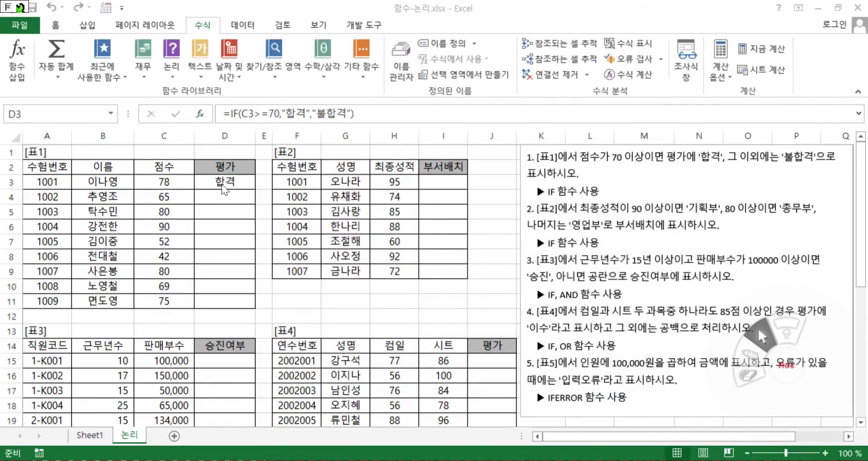
Copy the D3 formula down through D11 to fill the 평가 column, and check the formula against the scores.
left_click_drag(255, 189, 255, 305)
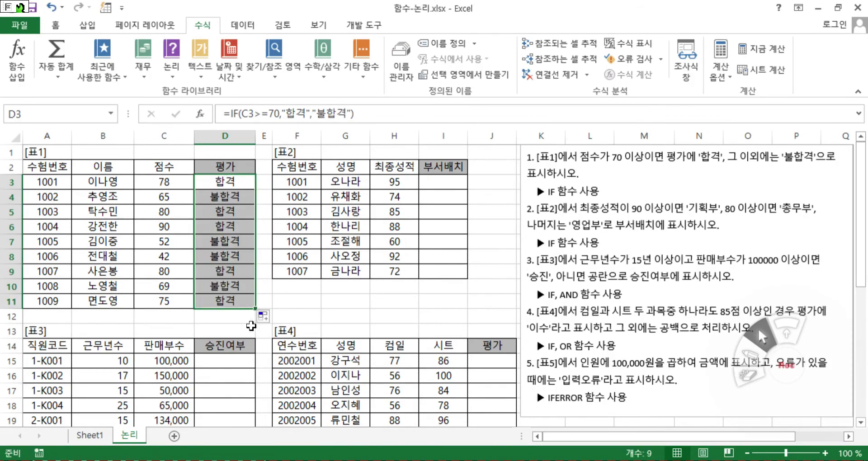
left_click(235, 321)
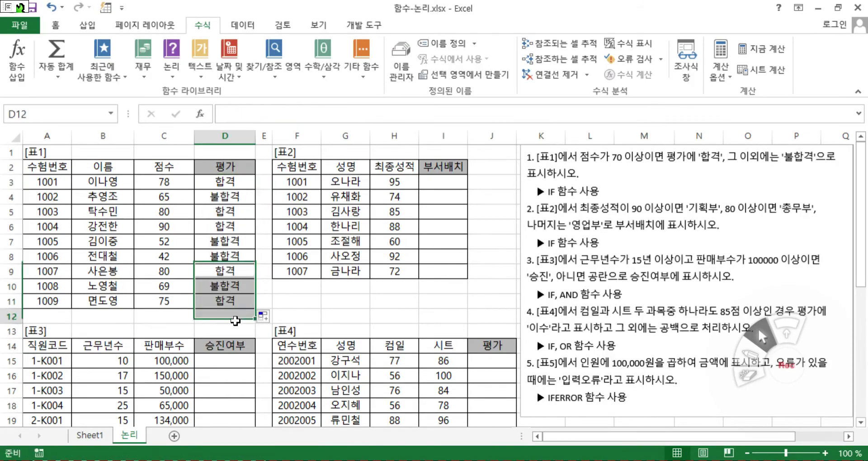
left_click(179, 180)
left_click(178, 199)
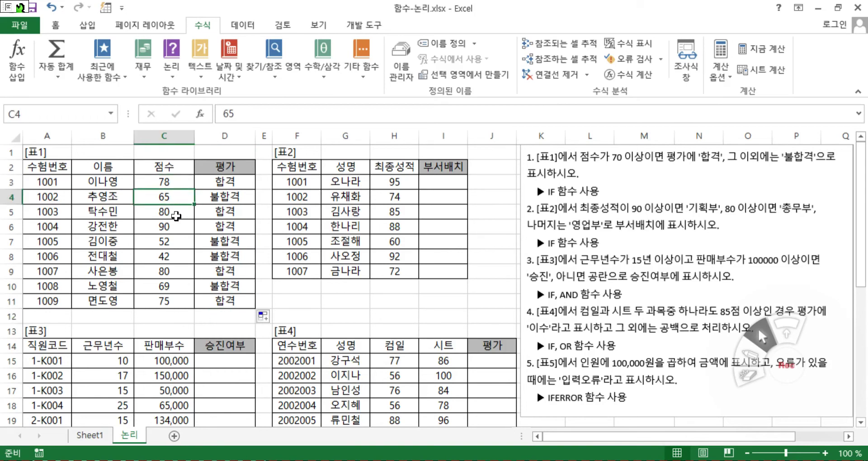
left_click(226, 181)
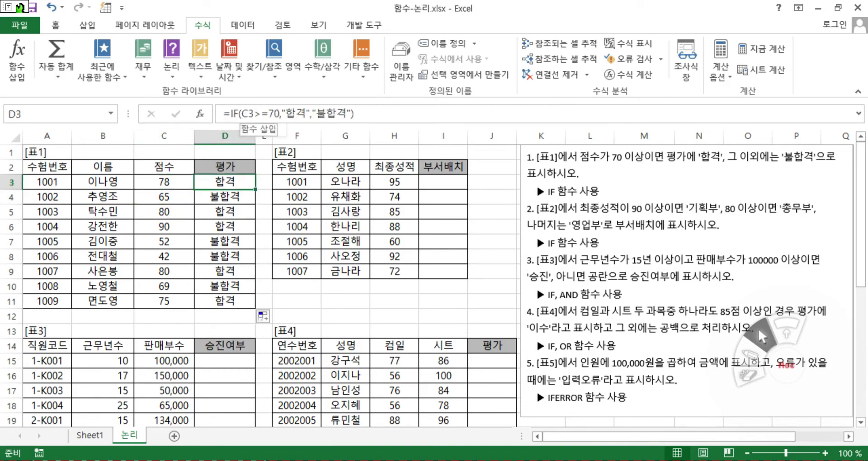
left_click(383, 298)
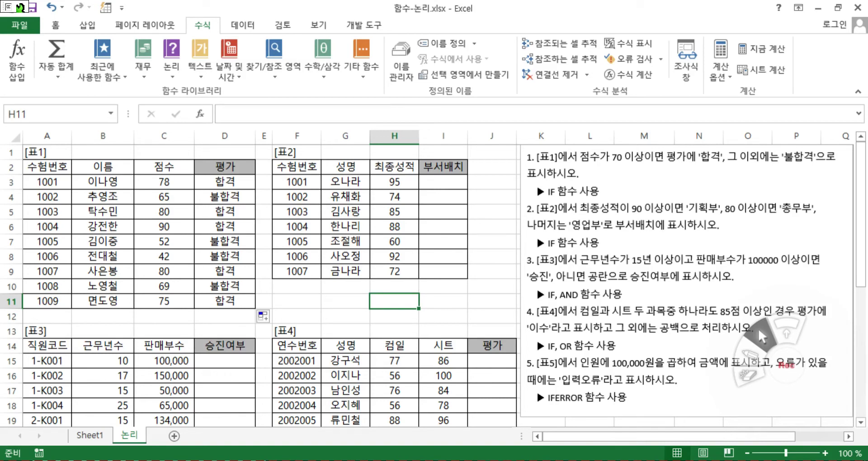
type("`")
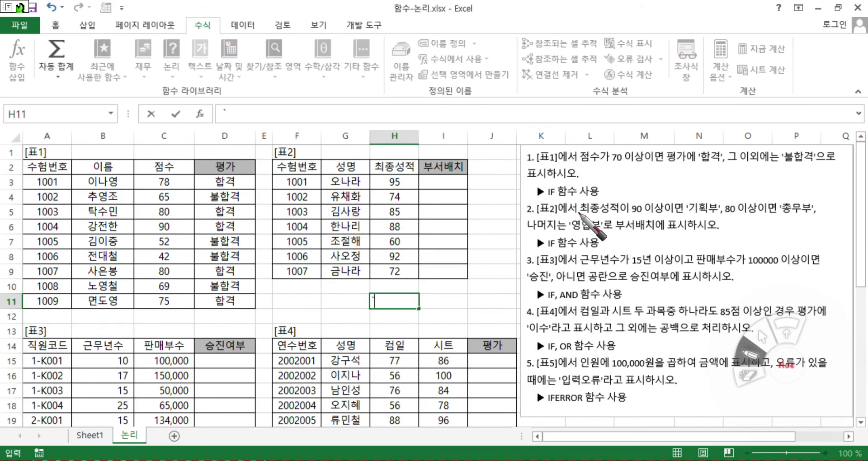
left_click_drag(580, 213, 615, 216)
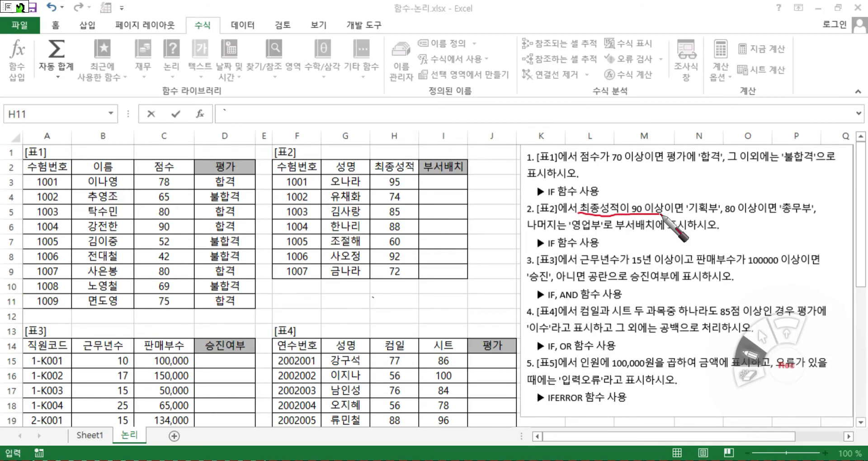
left_click_drag(639, 188, 639, 196)
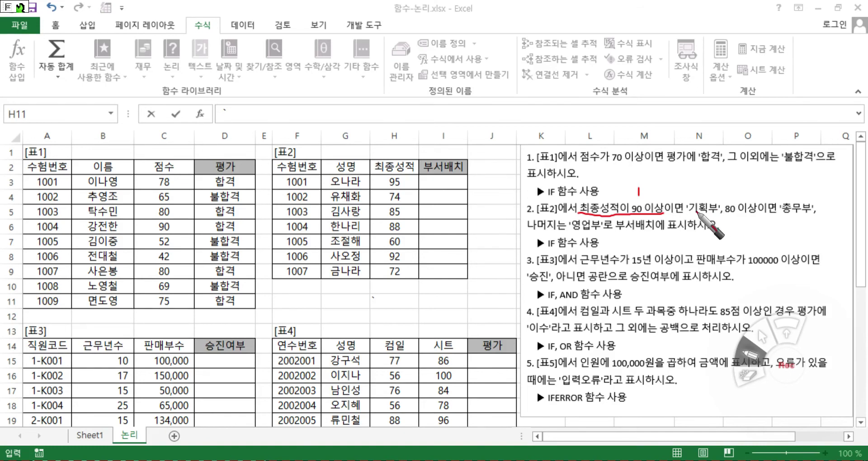
left_click_drag(725, 216, 759, 216)
left_click_drag(733, 189, 756, 196)
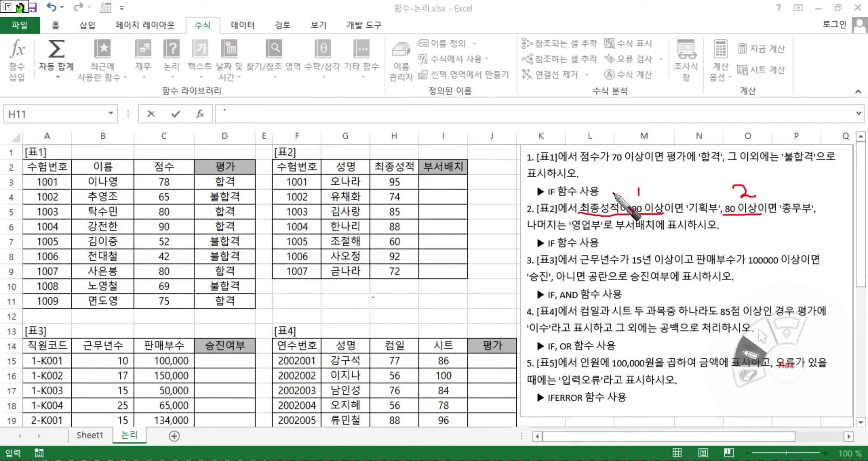
key("Escape")
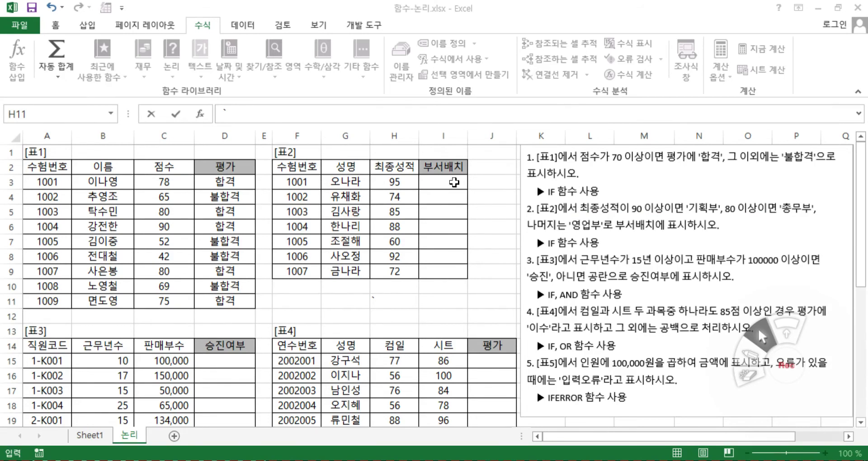
Start an IF function in cell I3, the first 부서배치 cell of [표2], and open its function arguments.
left_click(449, 180)
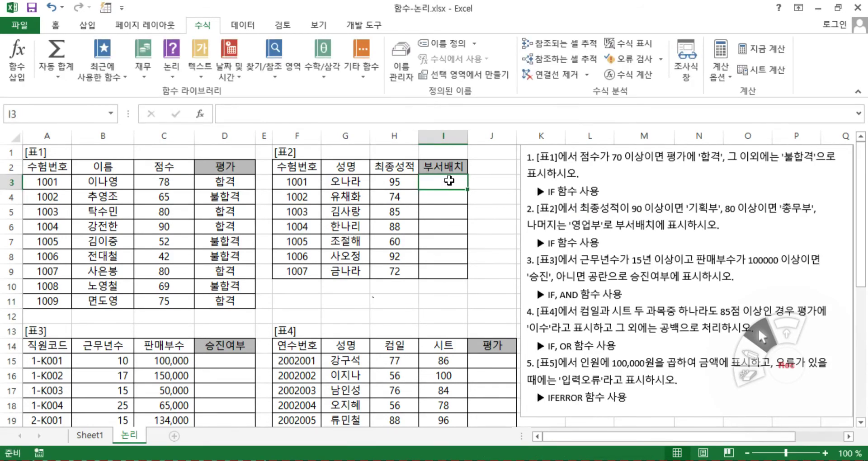
type("=")
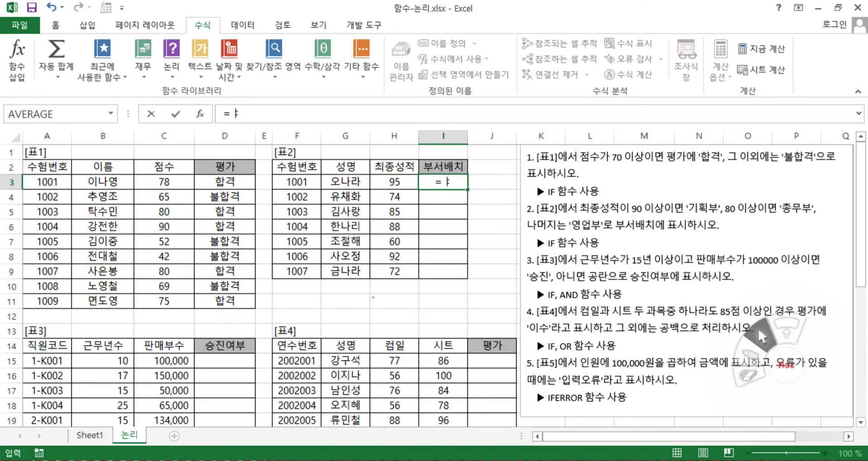
type("i")
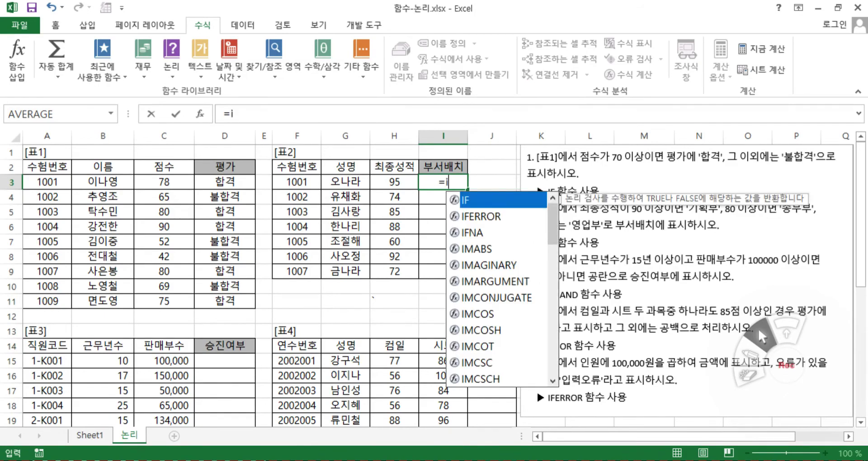
key("Tab")
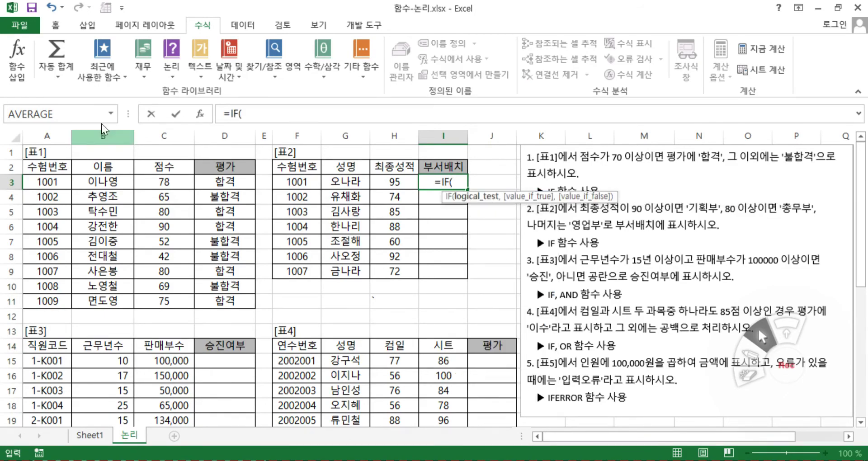
left_click(199, 114)
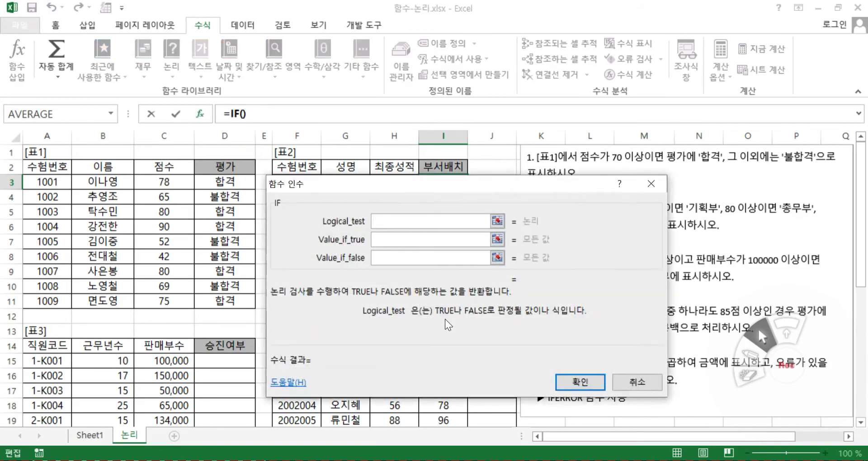
Set the IF function's logical test to H3>=90.
left_click_drag(436, 365, 413, 342)
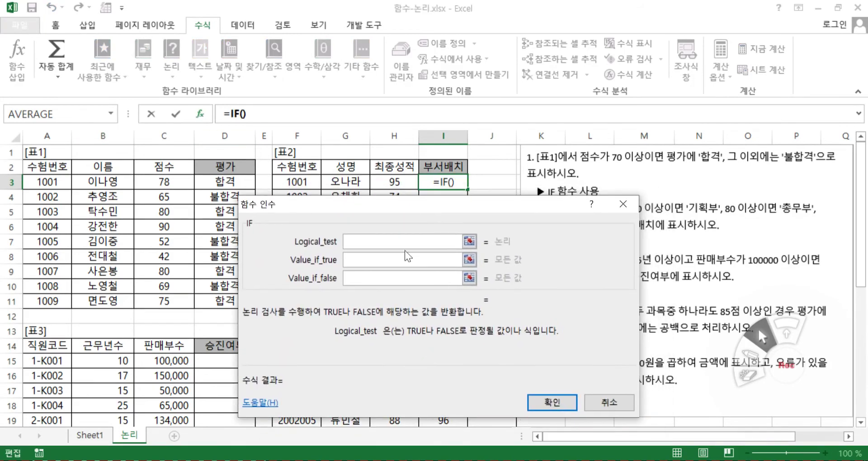
left_click(385, 181)
left_click_drag(395, 203, 389, 220)
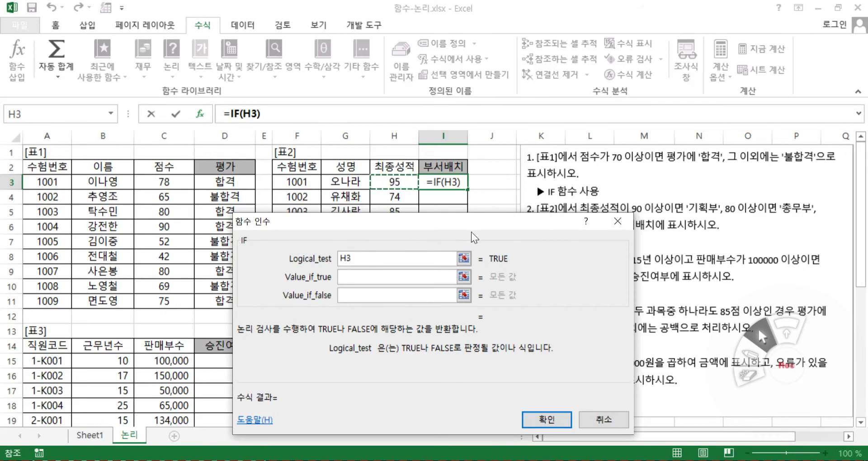
left_click_drag(500, 225, 443, 204)
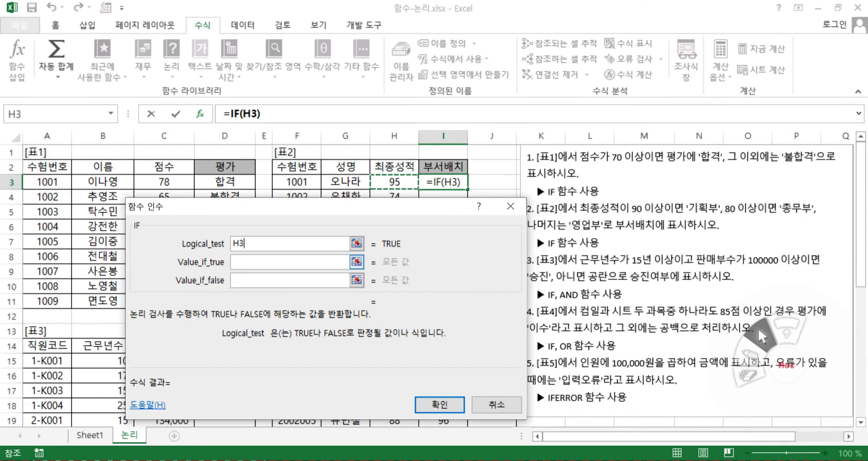
type(">=")
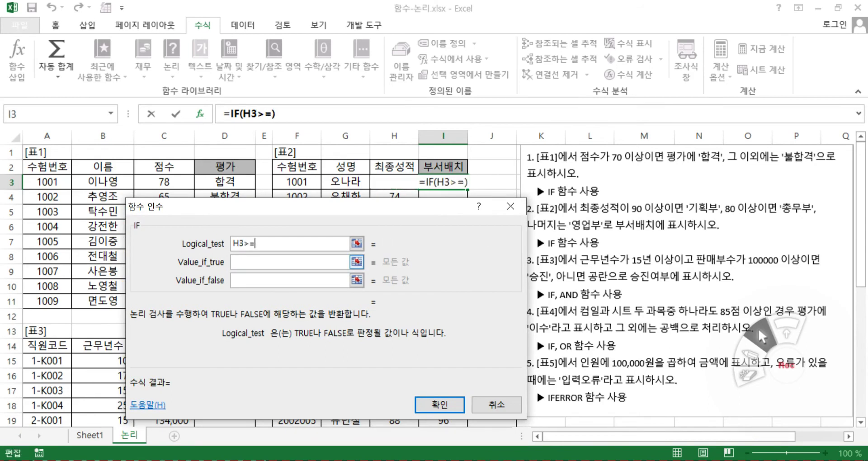
type("90")
key("Tab")
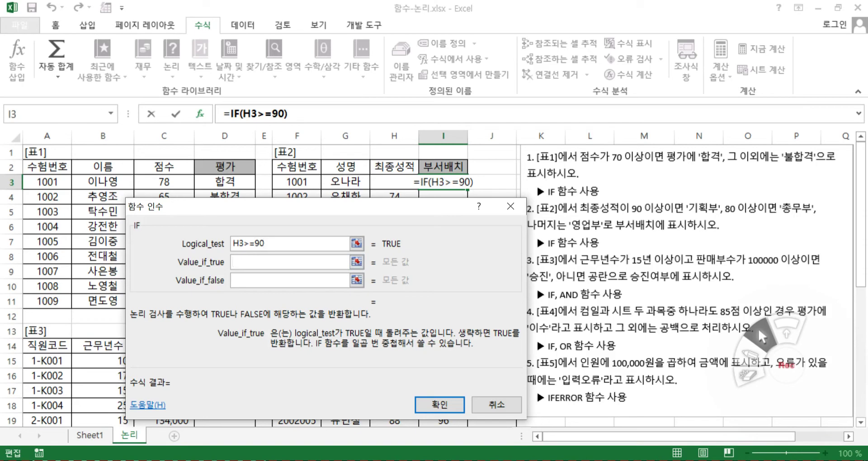
Set the IF function to return "기획부" when true and go to the value-if-false argument.
type("\"기")
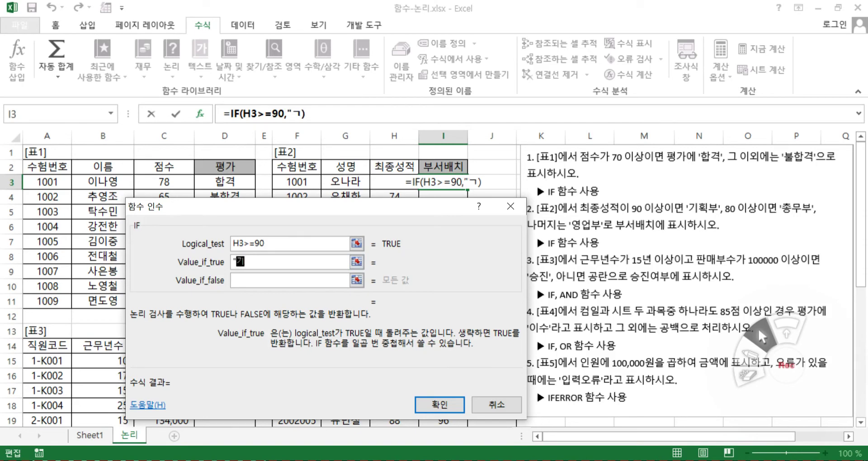
type("획")
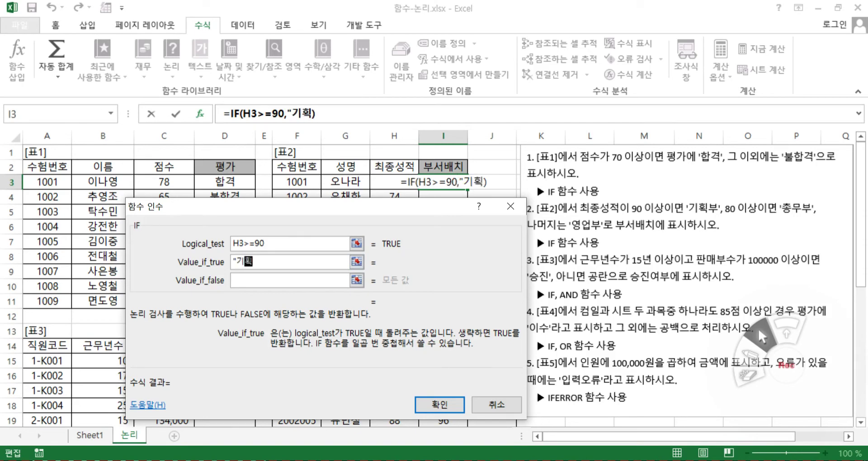
type("부\"")
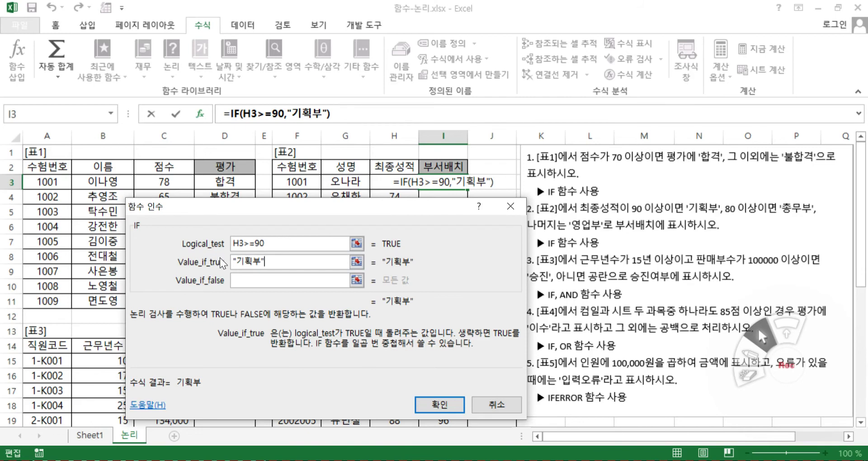
left_click(264, 280)
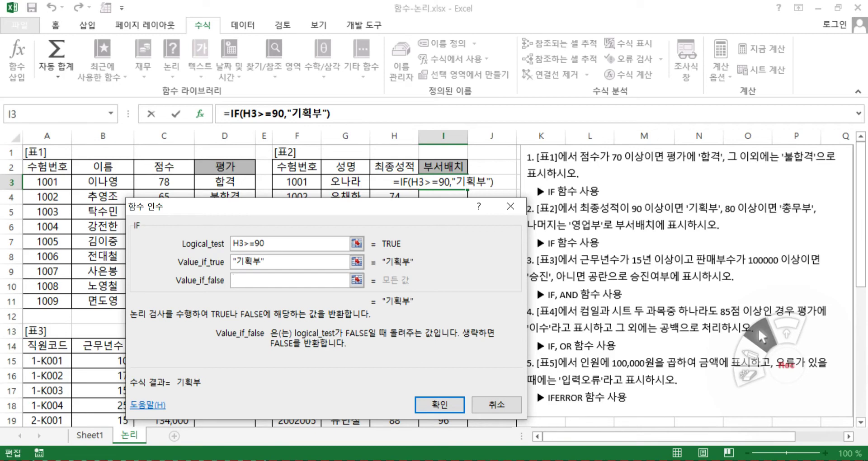
type("if")
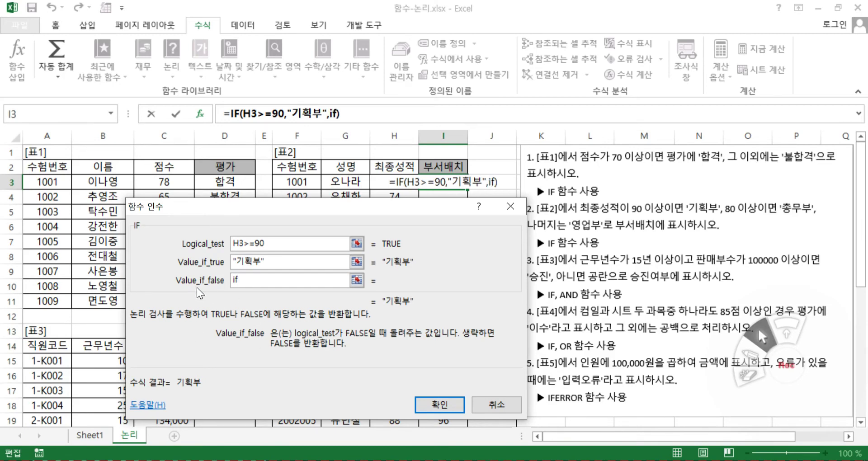
key("BackSpace")
key("BackSpace")
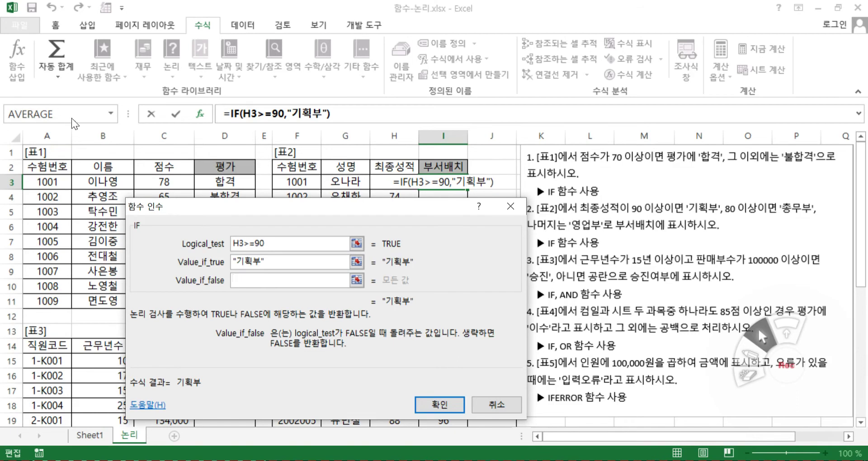
Nest a second IF function in the value-if-false argument and set its logical test to H3>=80.
left_click(112, 113)
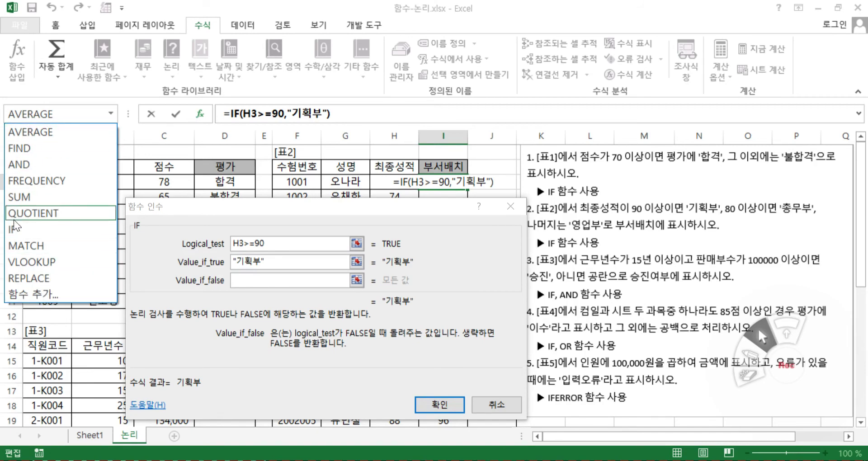
left_click(28, 227)
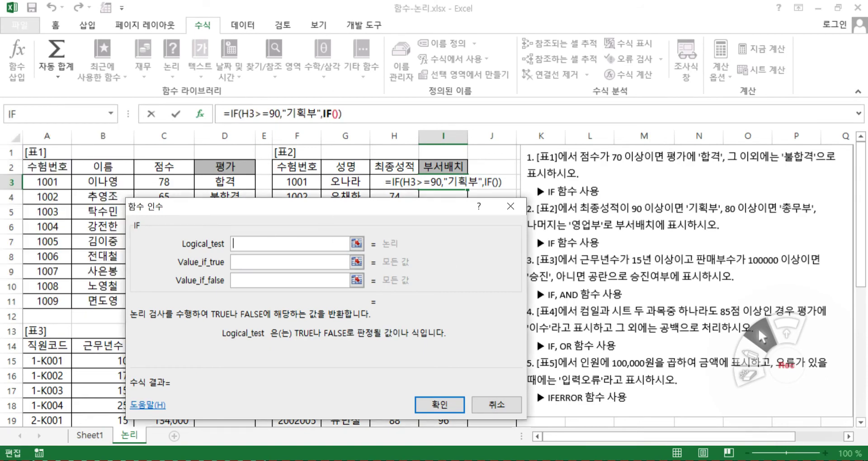
left_click(387, 182)
type(">=80")
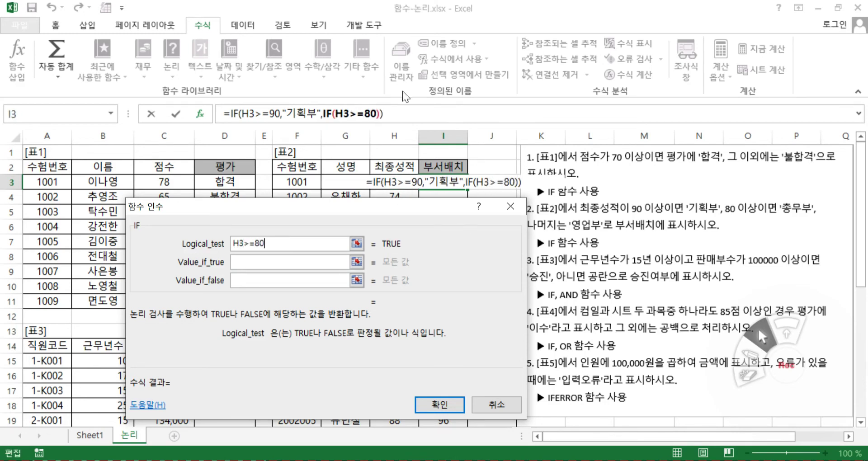
key("Tab")
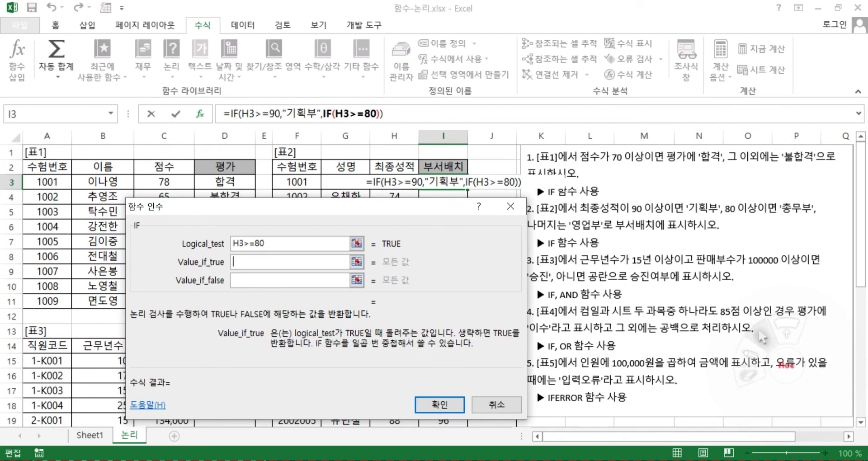
Set the nested IF to return "총무부" when true and "영업부" when false.
type("\"")
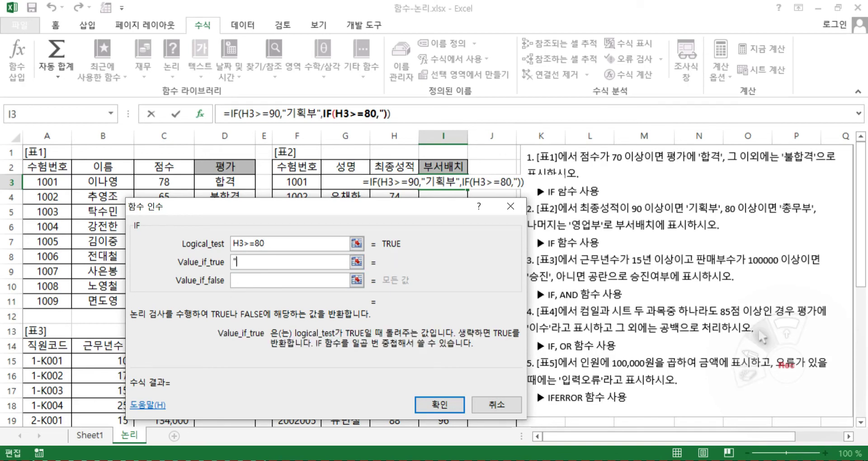
type("총무부\"")
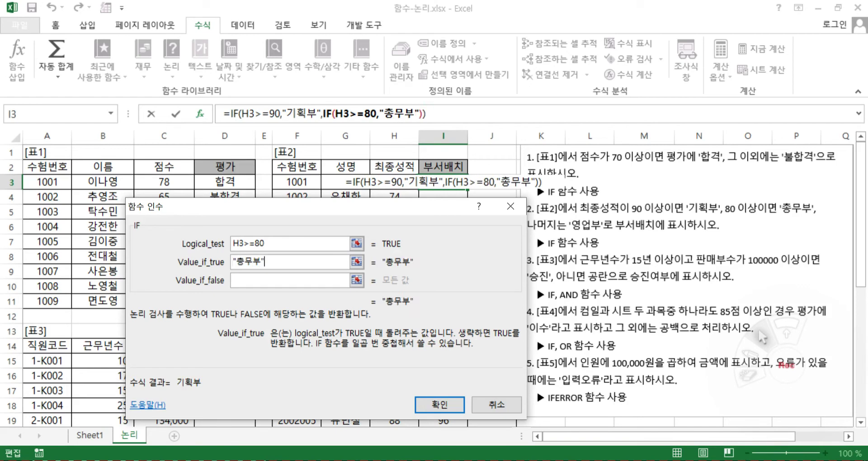
key("Tab")
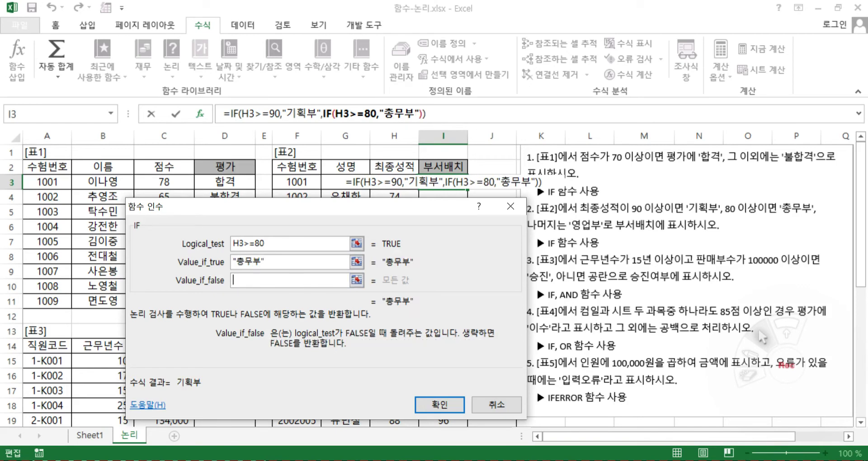
type("\"영업부")
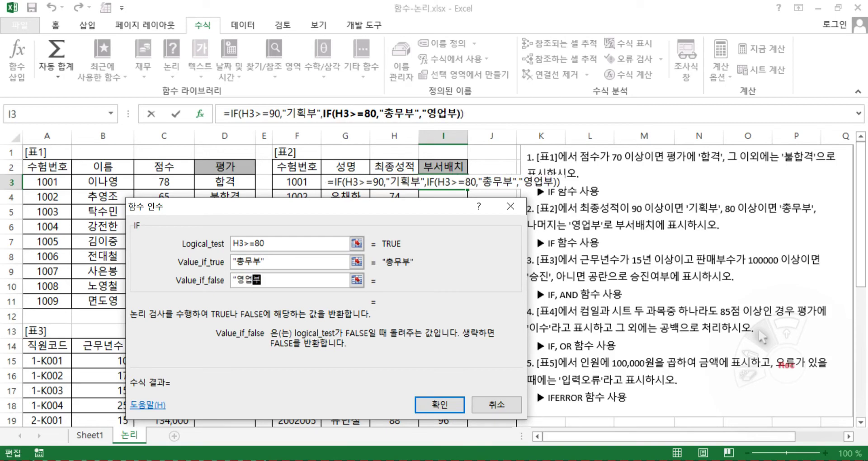
type("\"")
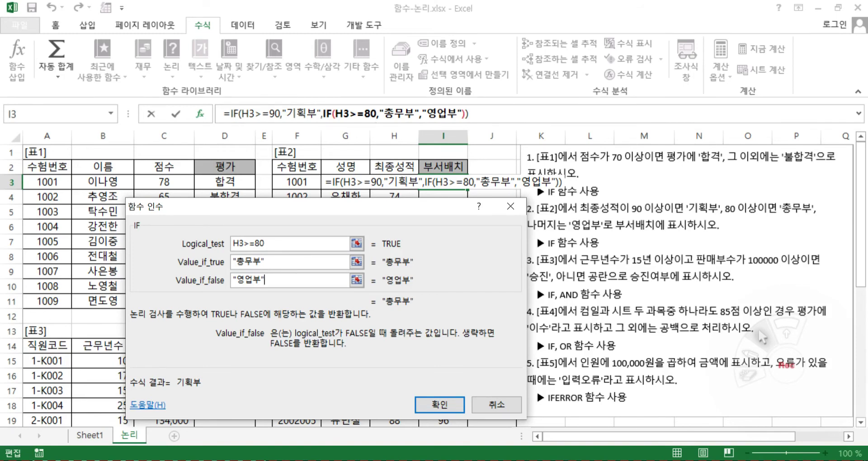
Check the arguments of the outer and nested IF functions, and enter the formula in I3.
left_click(234, 113)
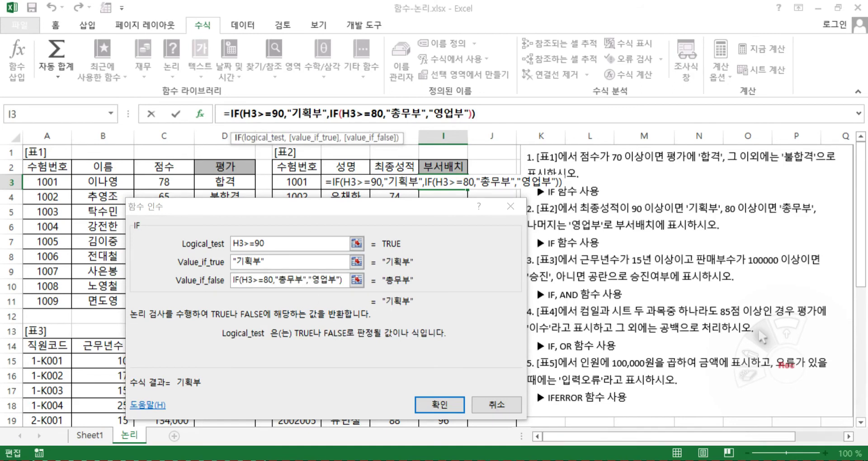
left_click(332, 114)
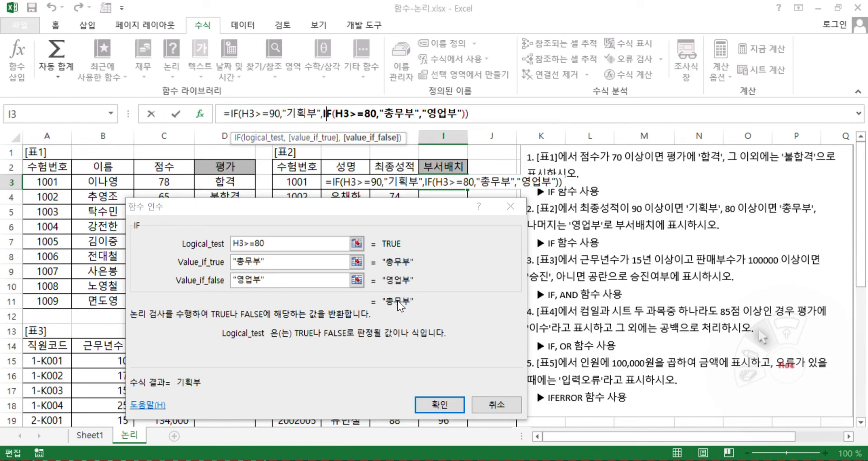
left_click(436, 400)
Copy the I3 formula down through I9 to fill the 부서배치 column.
left_click_drag(469, 189, 459, 275)
left_click(441, 302)
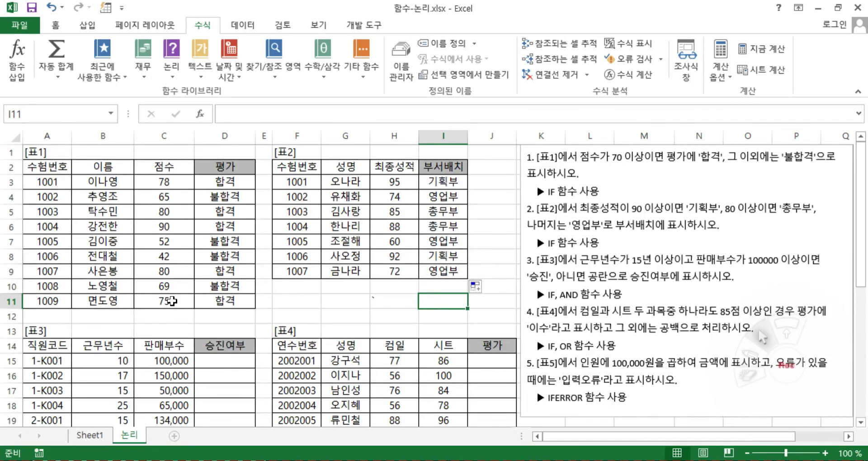
Examine exercise 3's 근무년수 and 판매부수 conditions for [표3] and the functions it requires.
scroll(167, 302, "down", 2)
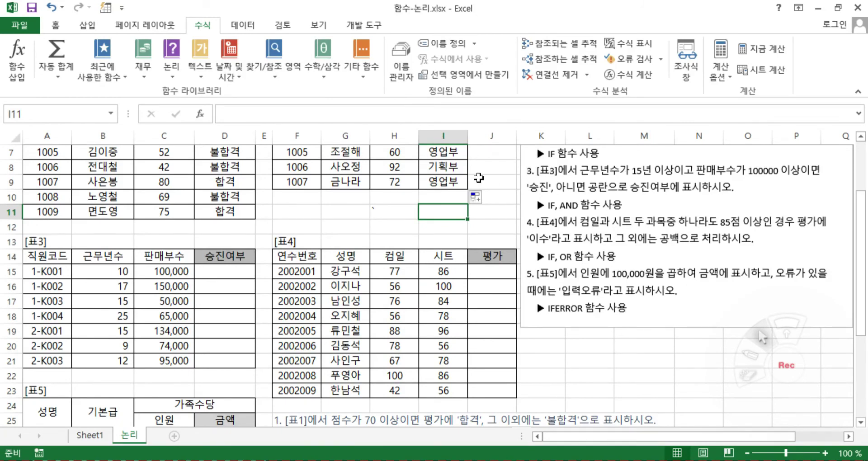
type("`")
mouse_move(574, 173)
left_mouse_down()
mouse_move(691, 176)
mouse_move(673, 172)
mouse_move(690, 159)
mouse_move(693, 177)
left_mouse_up()
left_click_drag(560, 210, 578, 211)
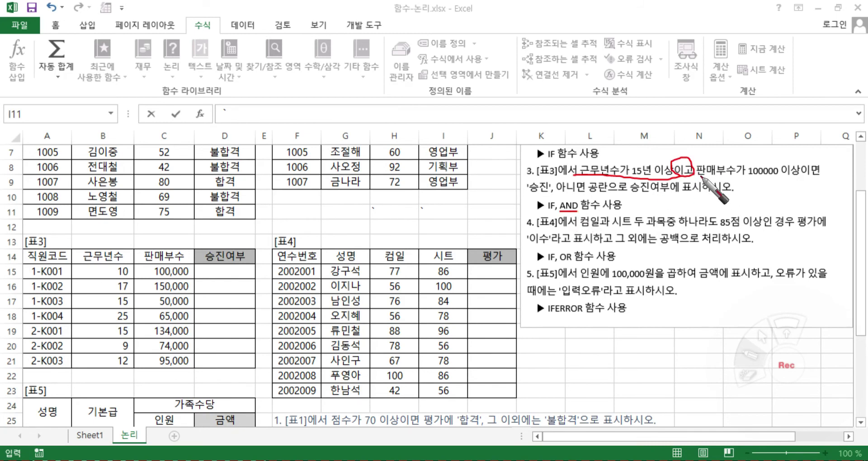
left_click_drag(696, 179, 803, 174)
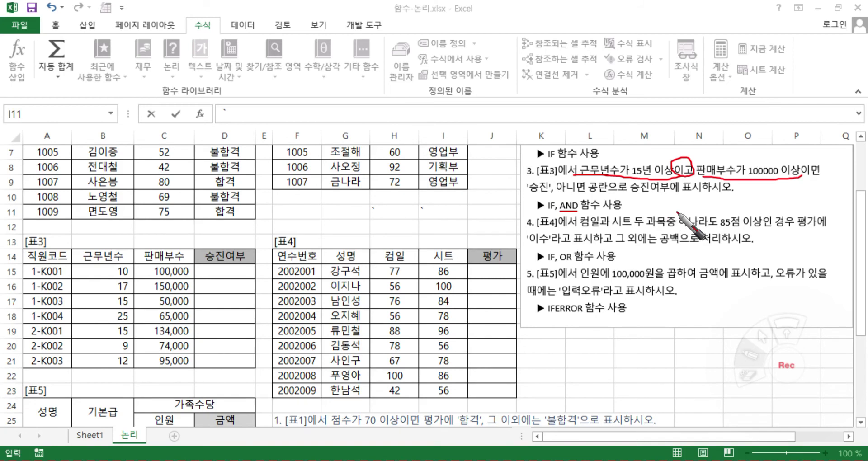
key("grave")
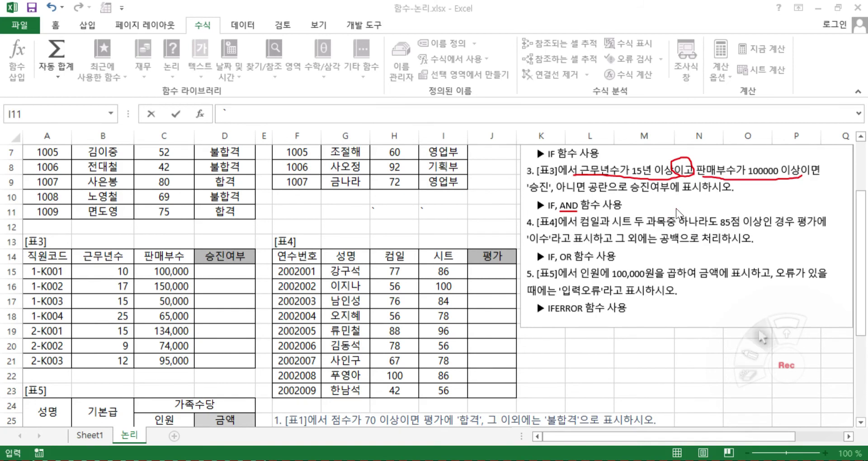
key("Escape")
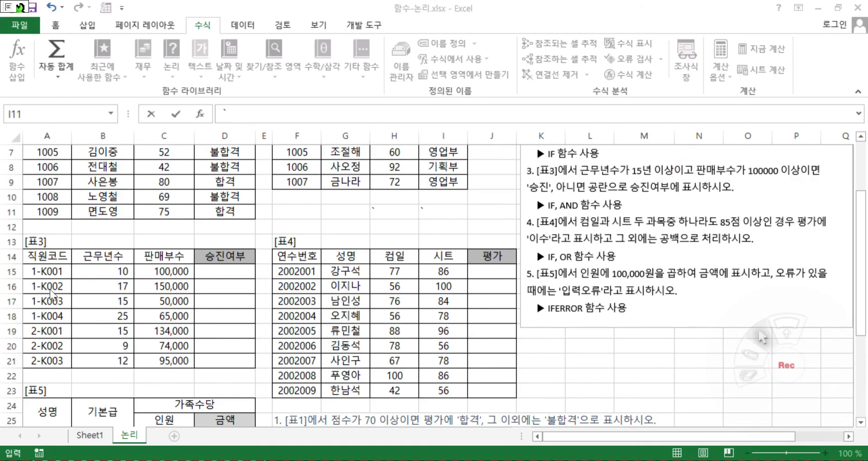
Start an IF formula in D15 of [표3] and open its function arguments, keeping the table's data cells uncovered.
left_click(220, 271)
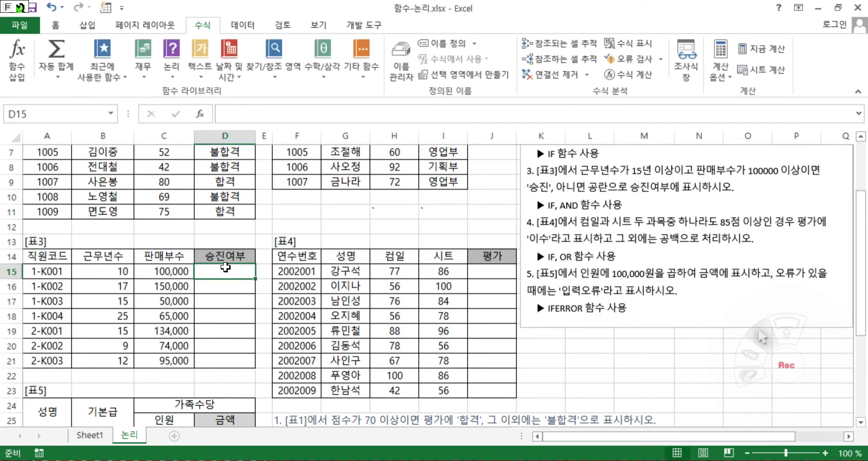
type("=")
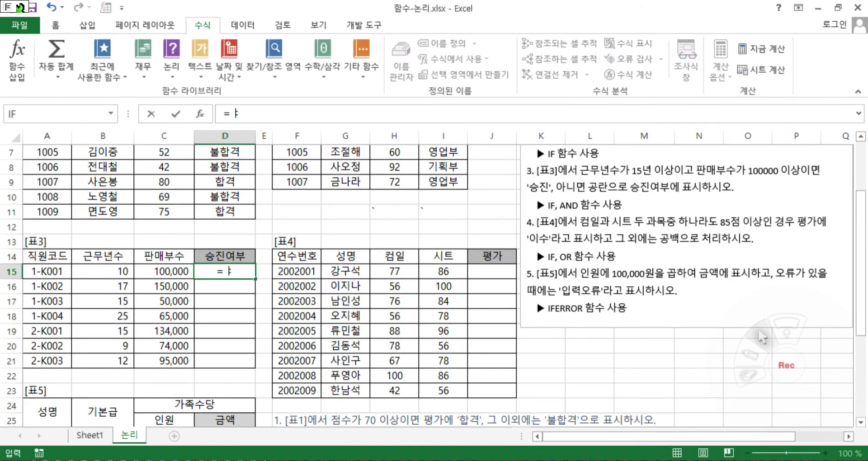
type("i")
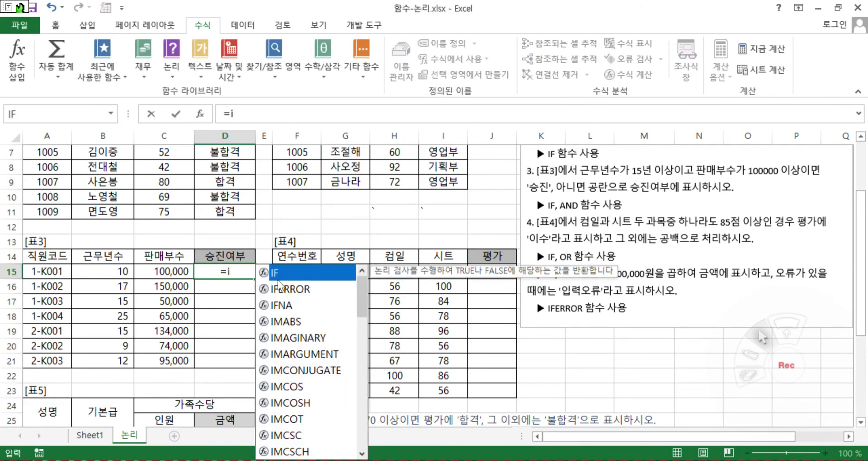
key("Tab")
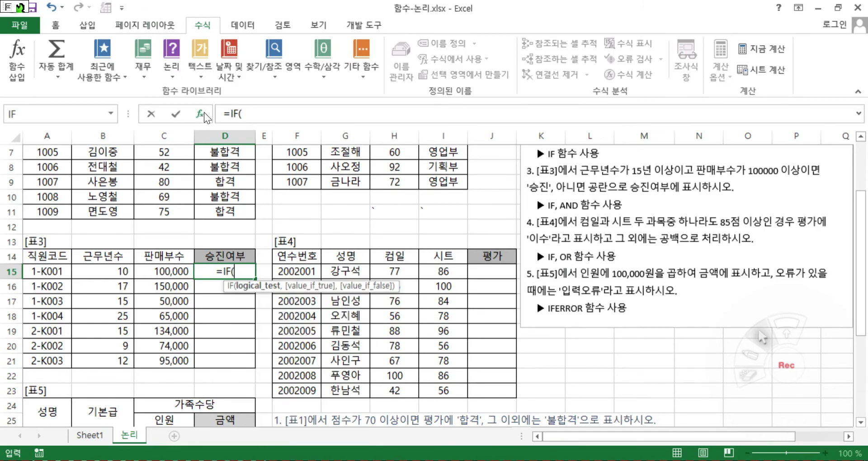
left_click(200, 114)
left_click_drag(284, 211, 396, 281)
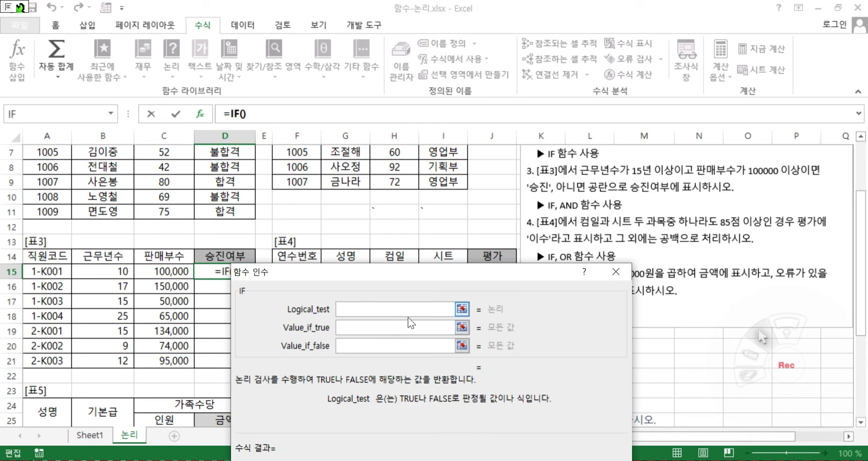
left_click_drag(324, 272, 367, 252)
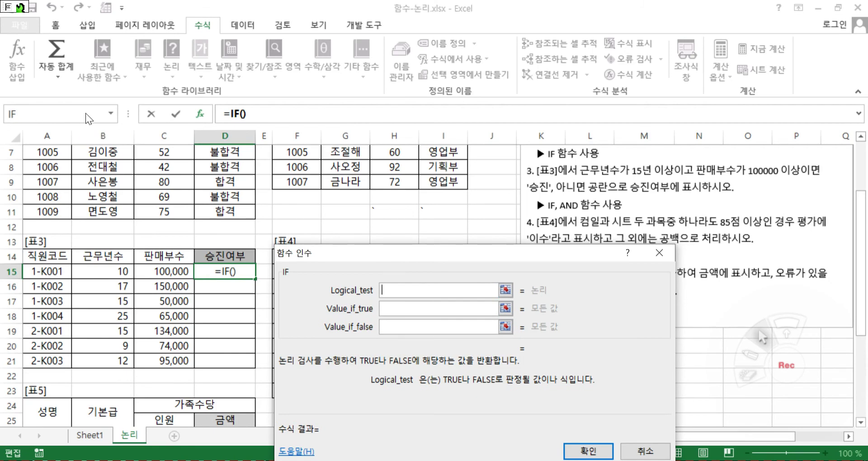
Nest an AND function as the logical test of the IF formula in D15.
left_click(111, 115)
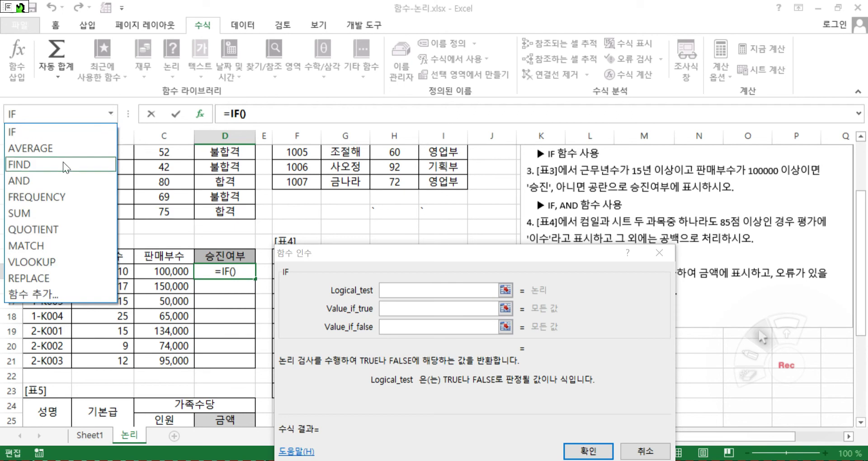
left_click(48, 180)
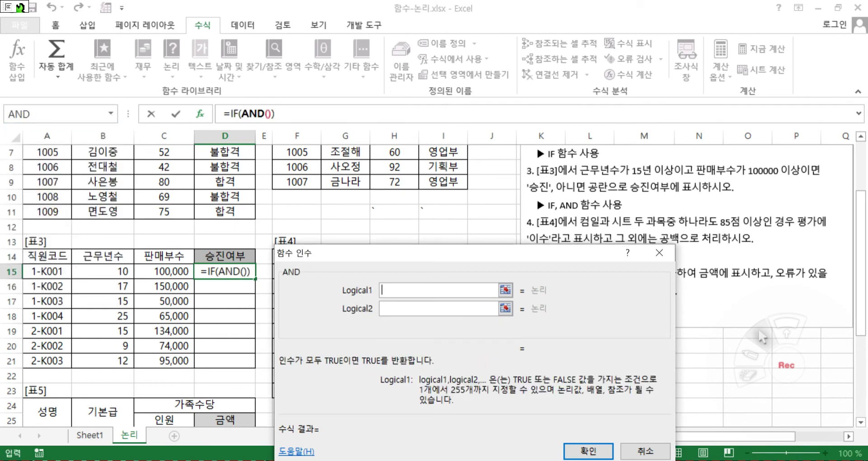
key("Tab")
key("Tab")
key("Tab")
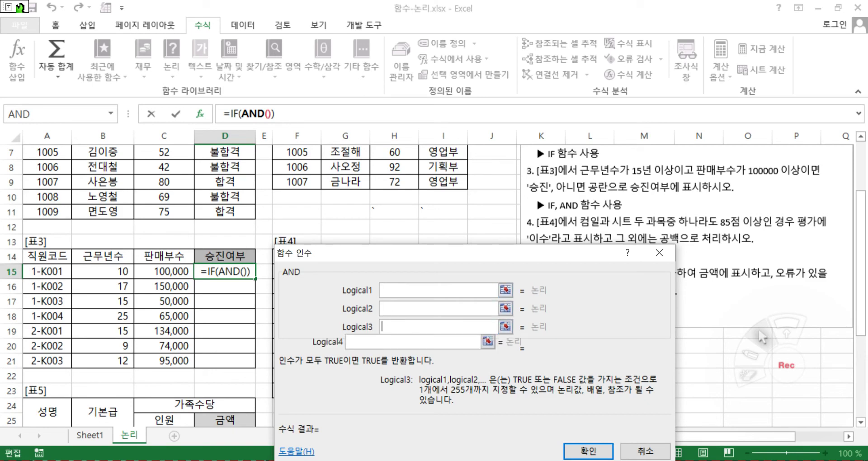
Set the AND conditions to B15>=15 for 근무년수 and C15>=100000 for 판매부수.
left_click(400, 289)
left_click(96, 271)
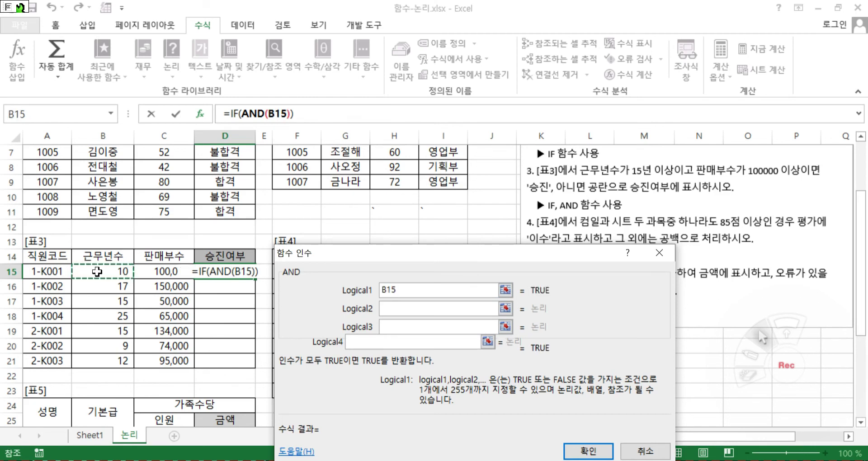
type(">")
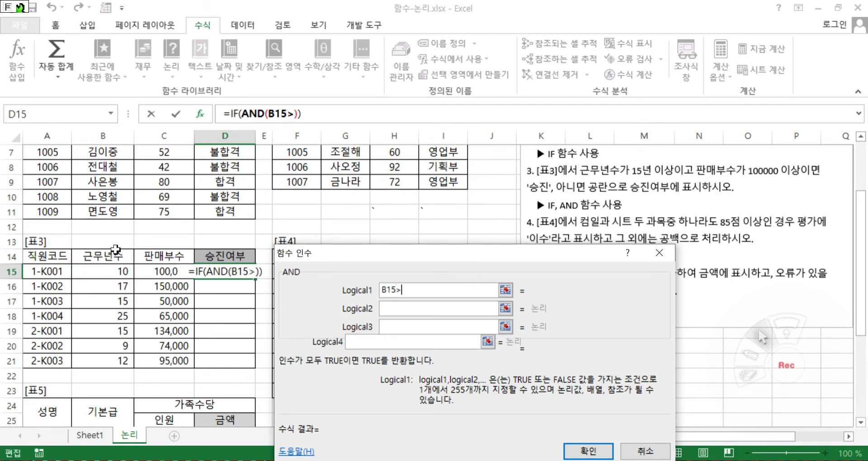
type("=15")
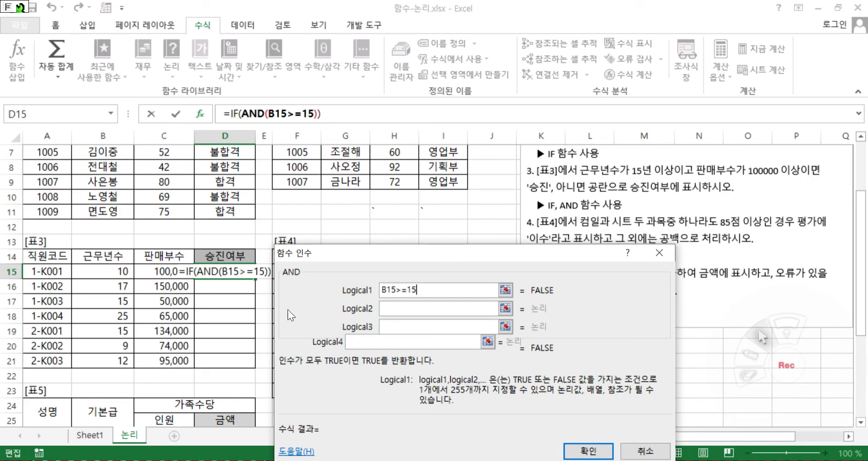
left_click(496, 309)
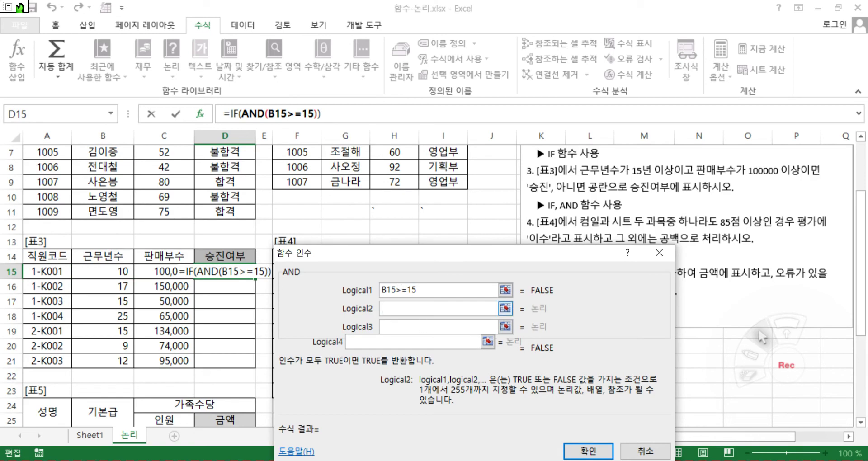
left_click(161, 272)
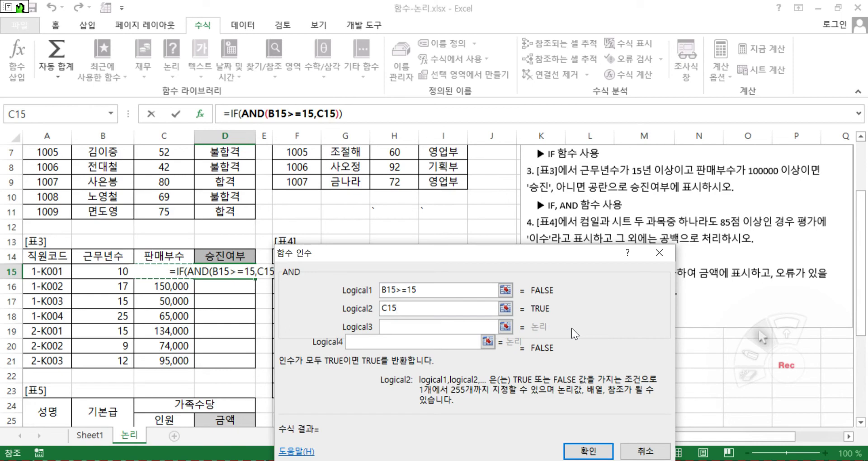
type(">=10")
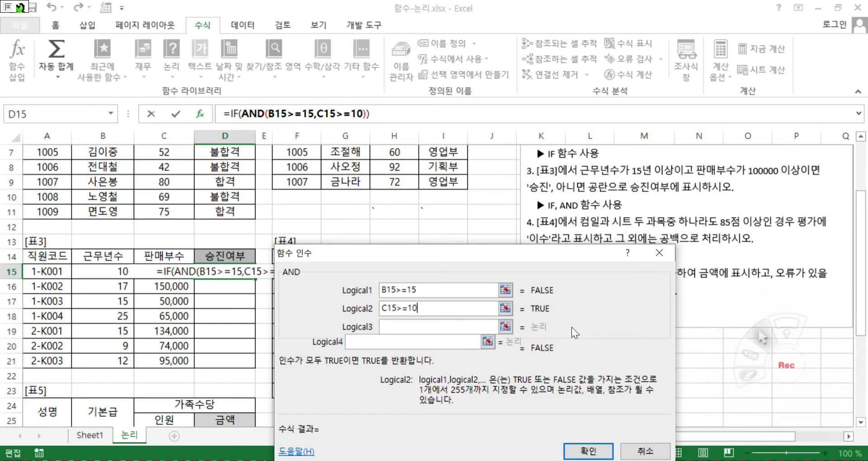
type("0000")
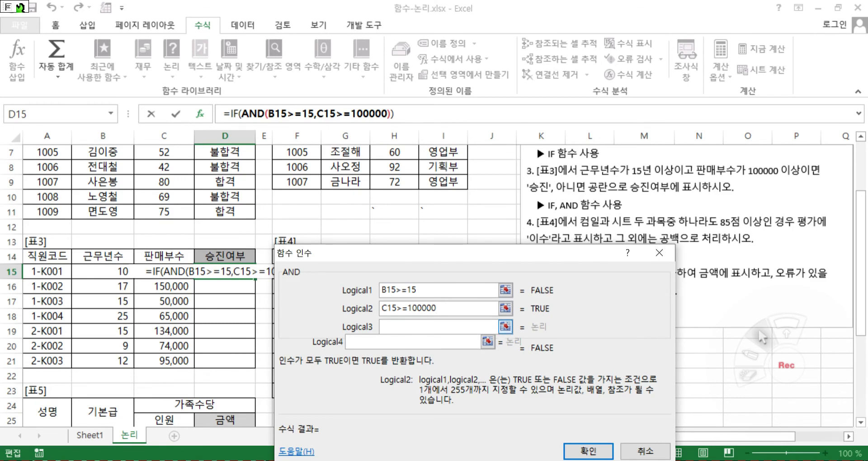
type(",")
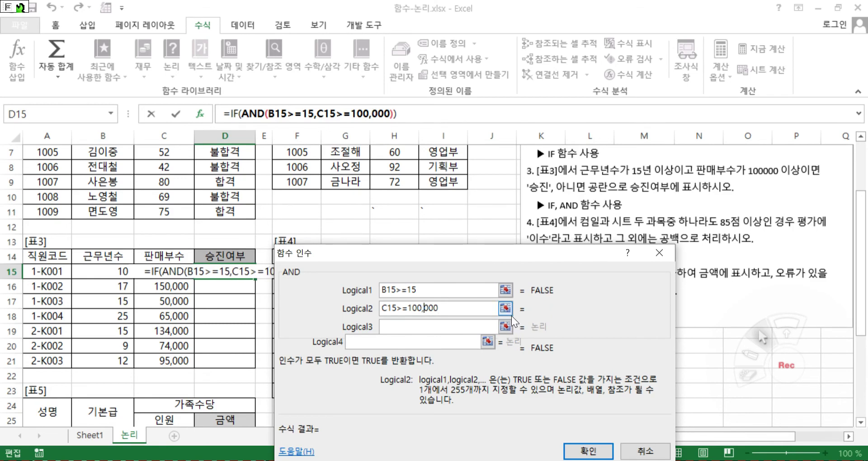
key("BackSpace")
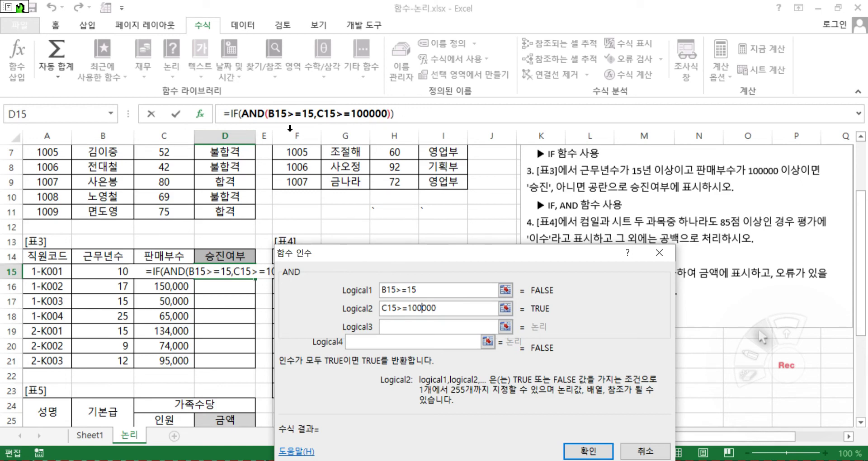
Return to the outer IF and set it to give "승진" when true and an empty string "" when false.
left_click(234, 114)
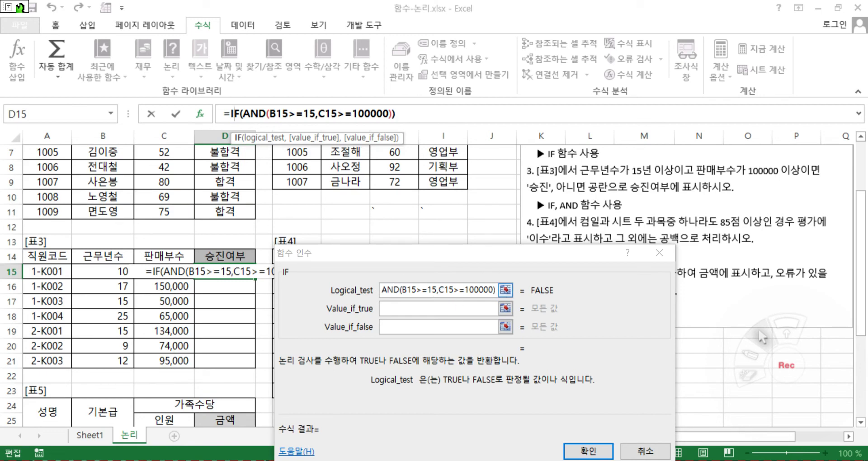
left_click(438, 309)
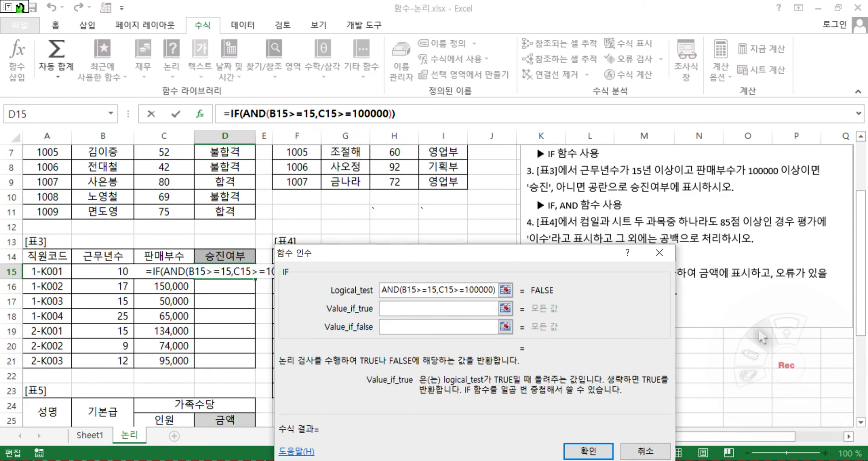
type("\"ㅅ")
type("승지")
type("\"승진\"")
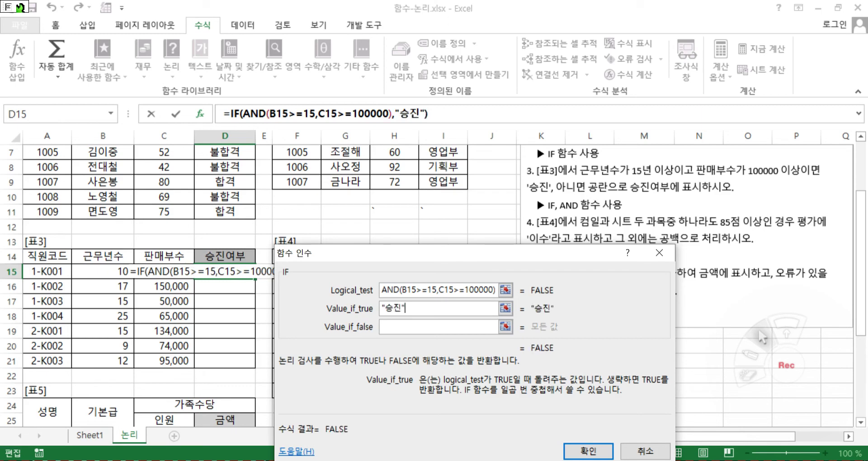
left_click(397, 332)
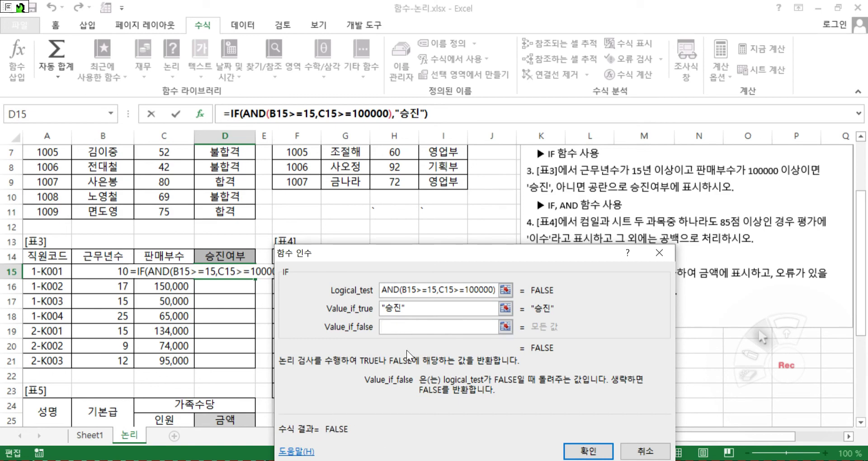
type("\"")
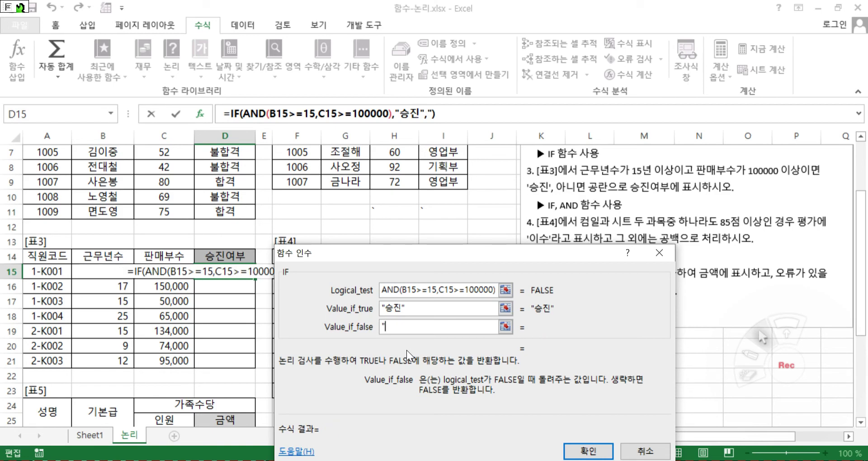
type("\"")
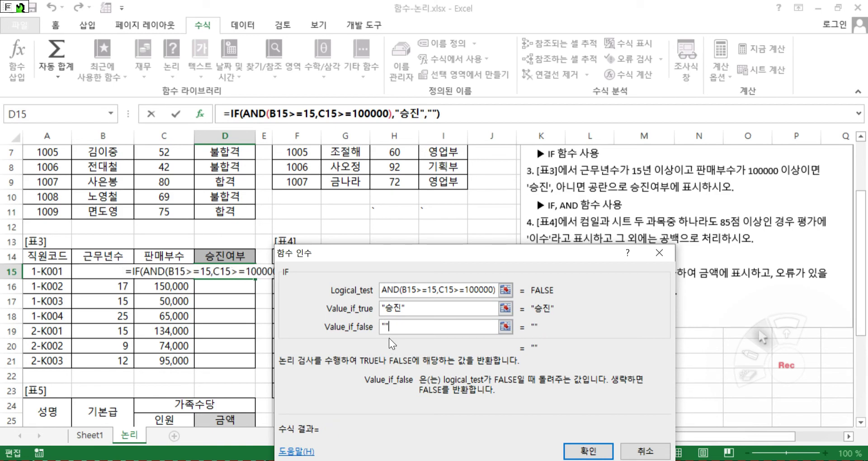
Enter the formula in D15 and copy it down through D21 to fill the 승진여부 column.
left_click(588, 451)
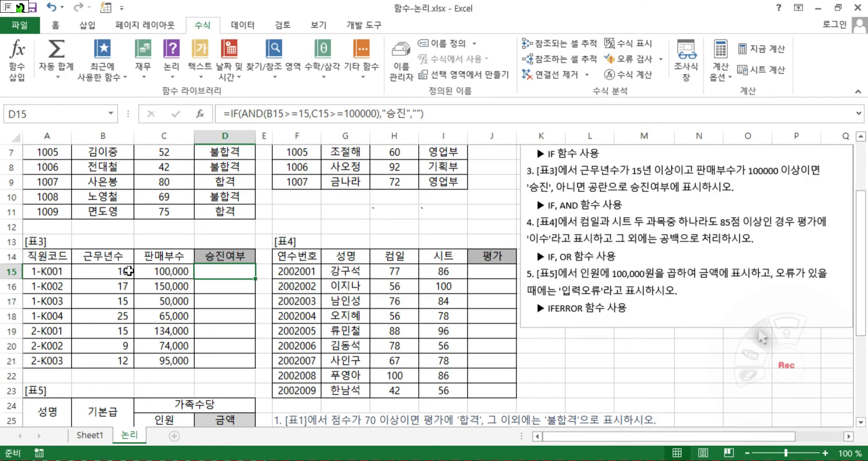
left_click_drag(258, 277, 256, 369)
left_click(235, 385)
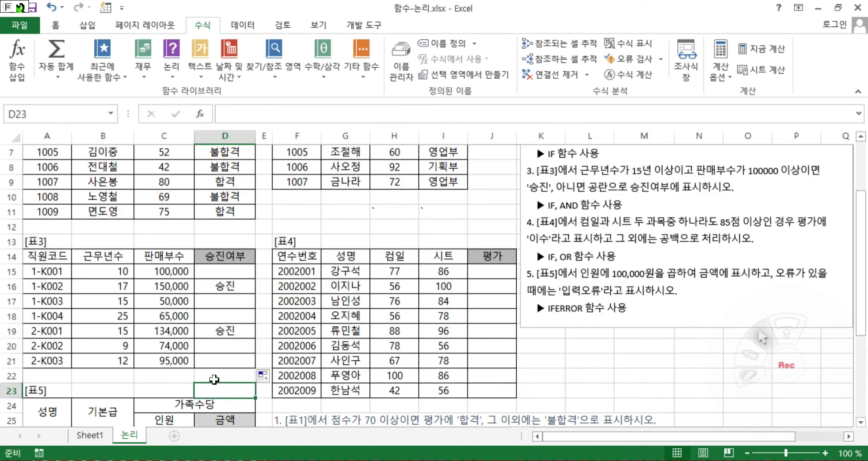
Examine exercise 4's 컴일 and 시트 score condition for the 평가 column of [표4] and the functions it requires.
left_click(489, 266)
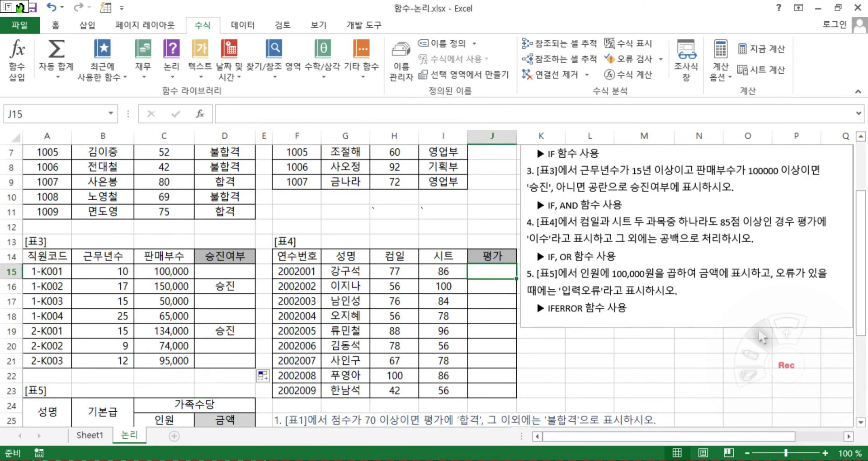
left_click(746, 354)
type("`")
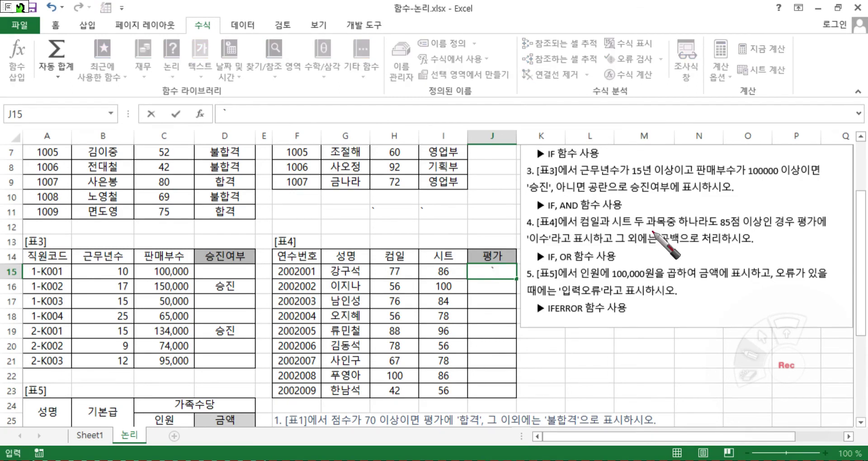
left_click_drag(583, 225, 631, 229)
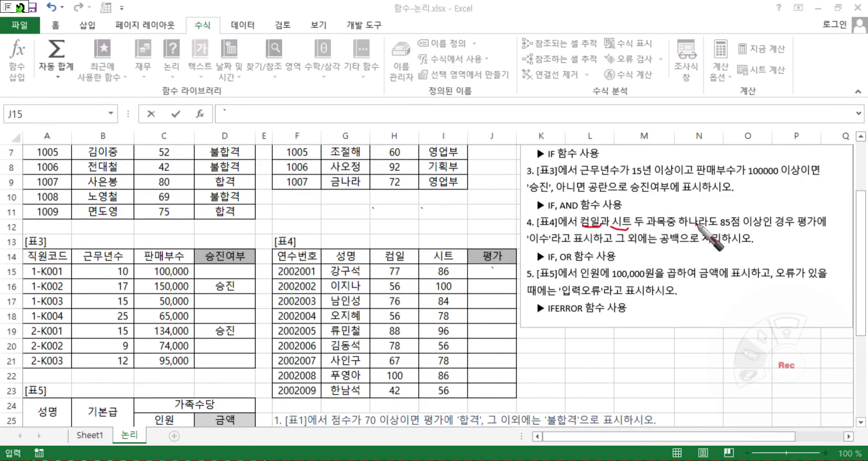
mouse_move(710, 226)
left_mouse_down()
mouse_move(701, 210)
mouse_move(715, 225)
left_mouse_up()
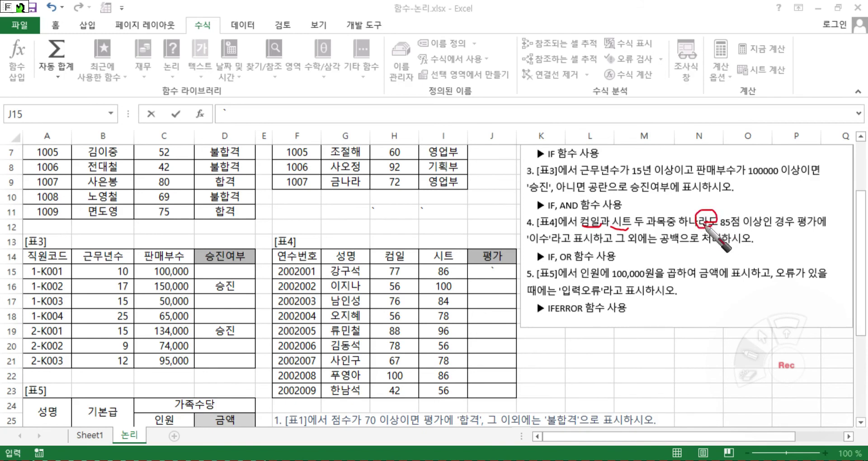
left_click_drag(723, 227, 785, 226)
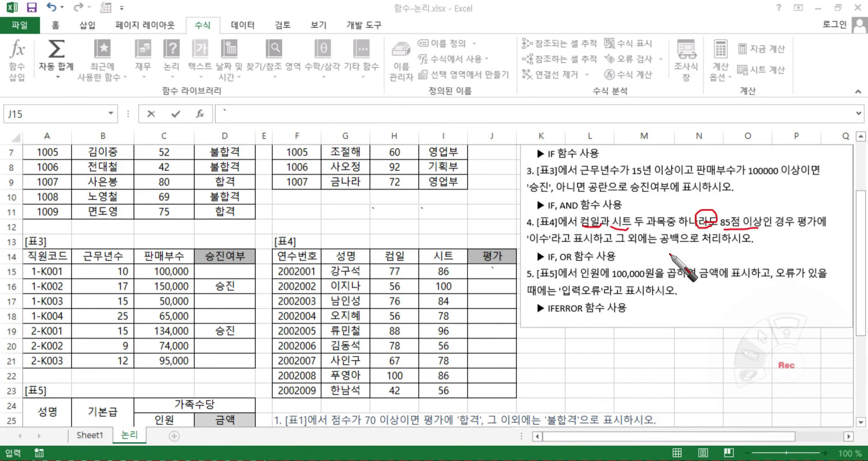
key("Escape")
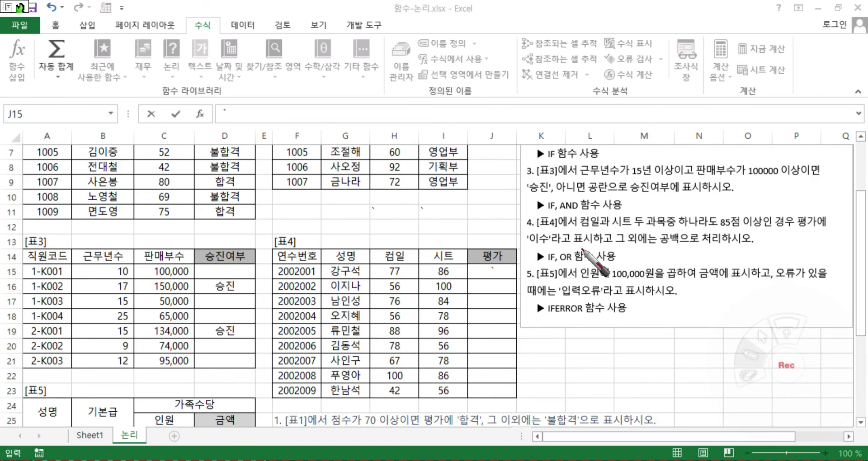
key("Escape")
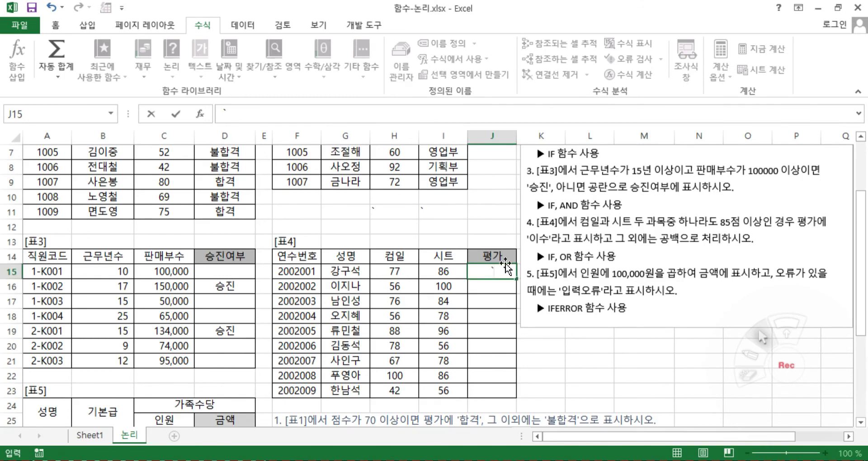
Start an IF formula in J15, the first 평가 cell of [표4], and open its function arguments.
key("BackSpace")
type("=ㅑㄹ")
key("BackSpace")
key("BackSpace")
key("Hangul")
type("if")
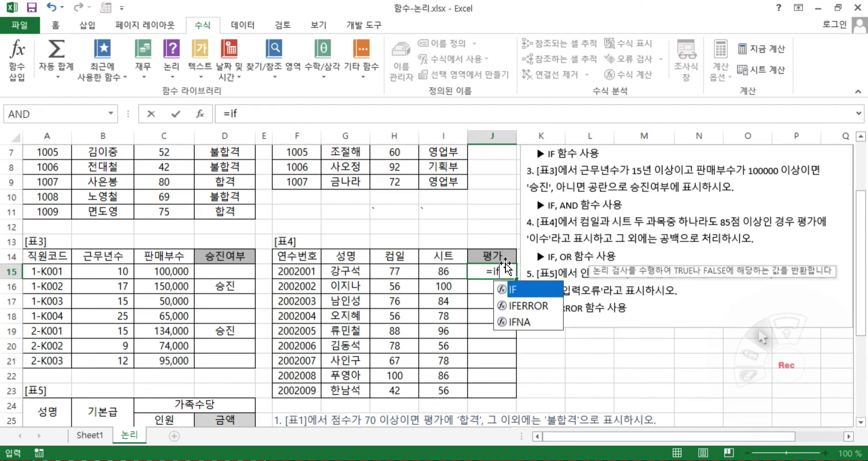
double_click(525, 291)
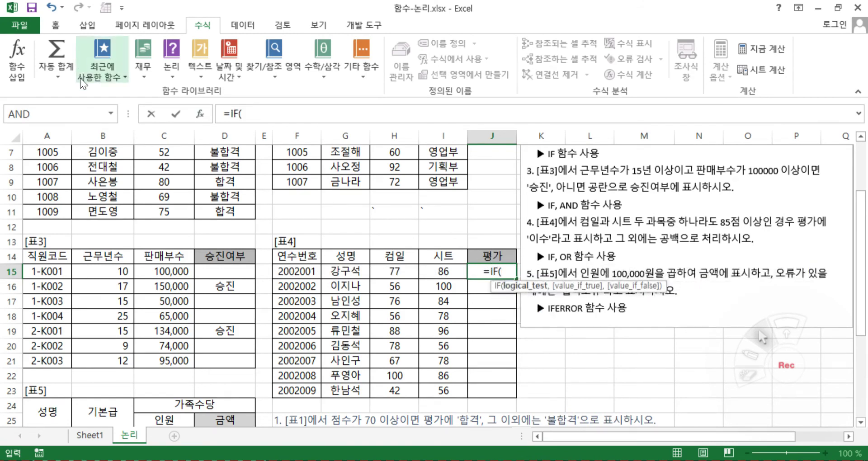
left_click(196, 115)
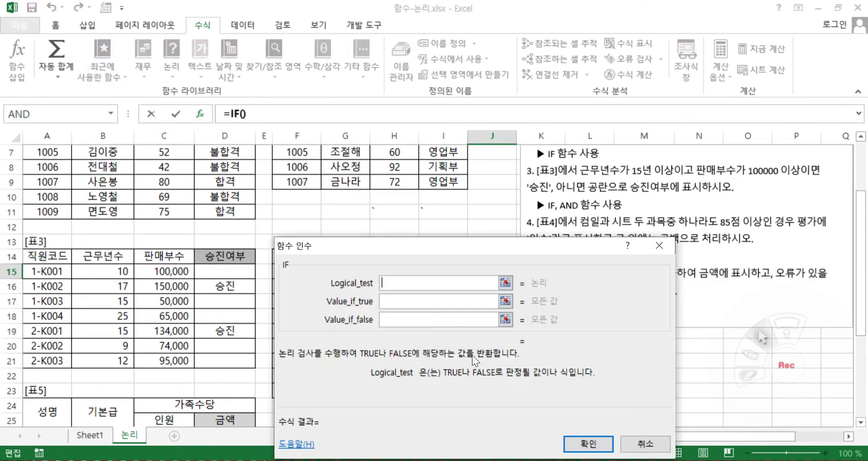
Search all functions for "or" and nest the OR function in the logical test of the IF.
left_click(112, 110)
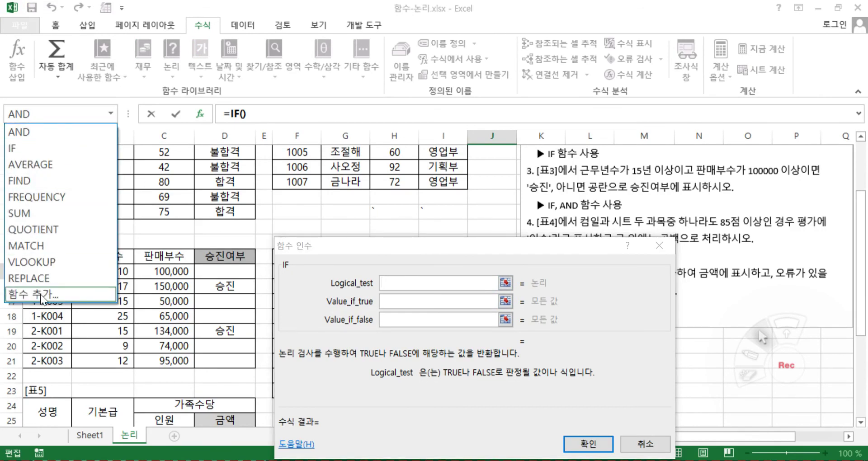
left_click(43, 296)
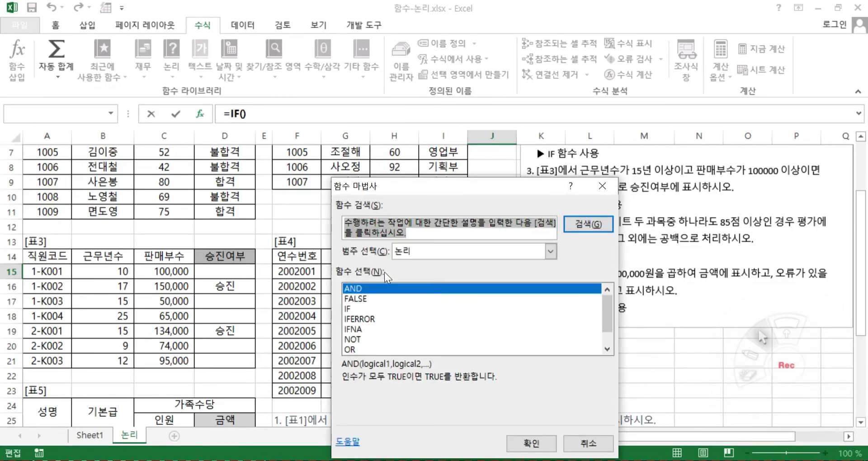
left_click(404, 253)
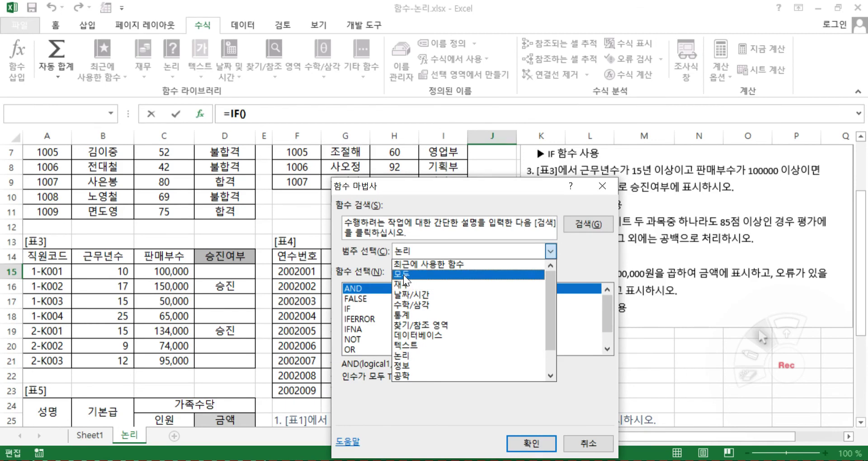
left_click(405, 277)
left_click(397, 233)
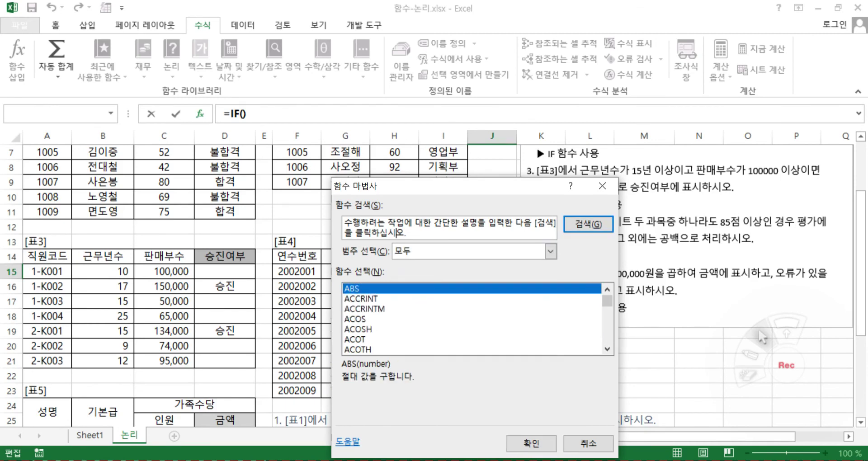
left_click_drag(398, 233, 339, 221)
type("이")
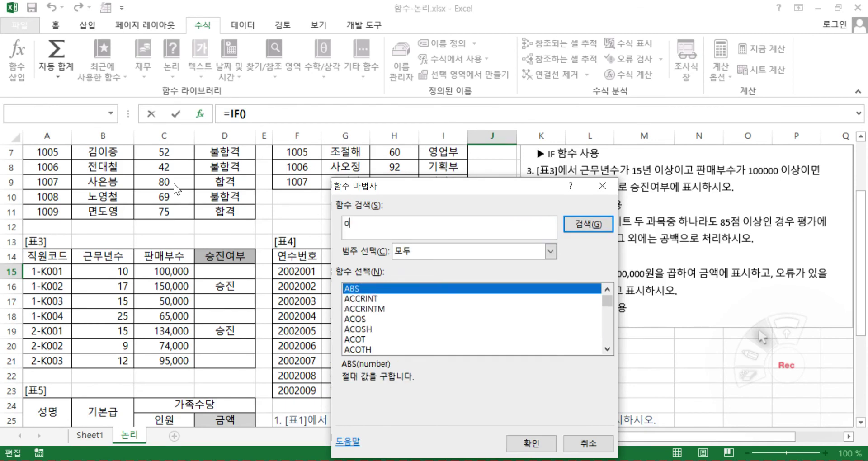
key("BackSpace")
type("or")
key("Return")
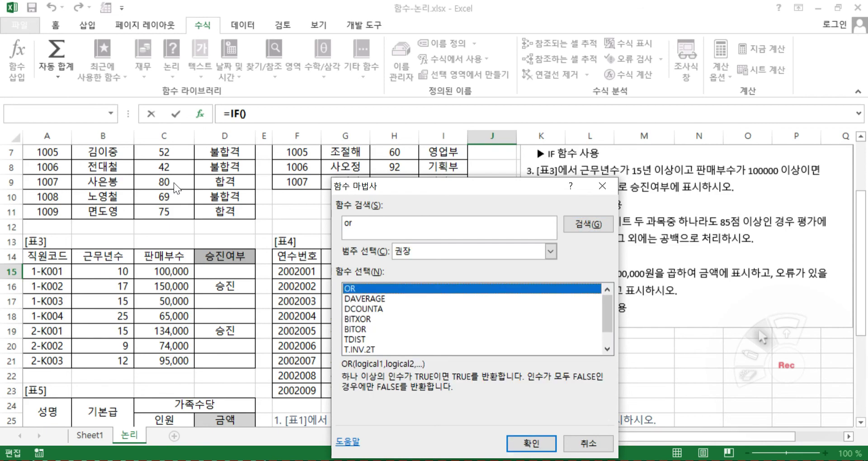
left_click(532, 443)
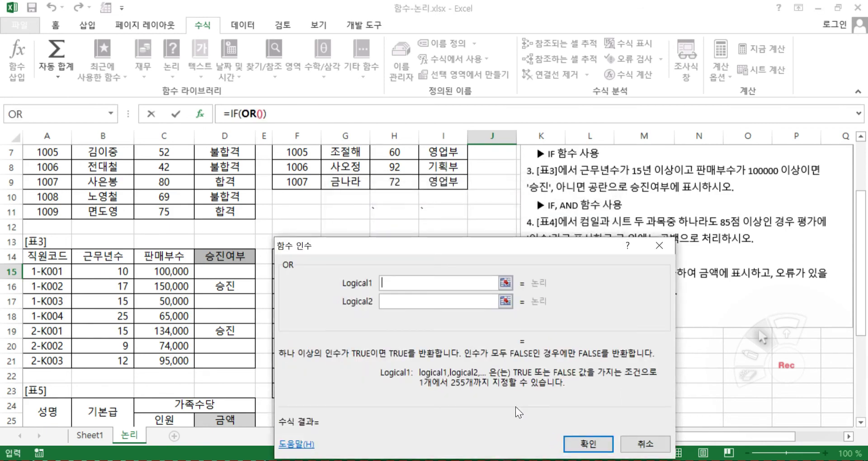
Set the OR conditions to H15>=85 for 컴일 and I15>=85 for 시트.
left_click_drag(461, 248, 480, 267)
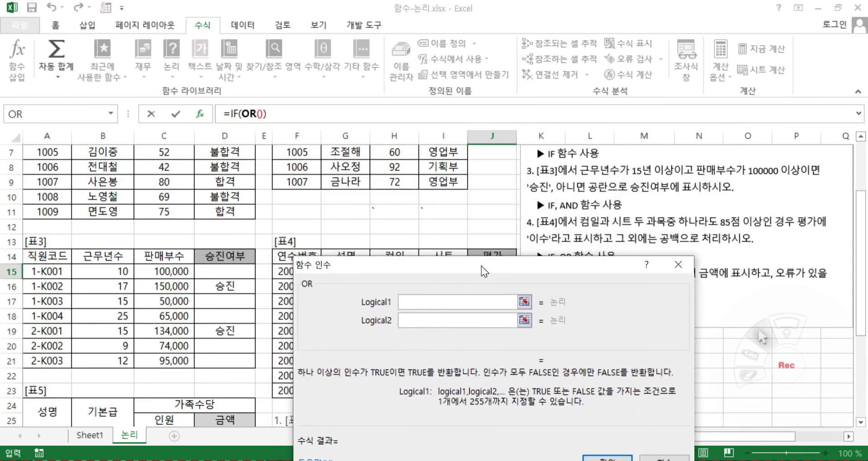
left_click_drag(352, 270, 576, 264)
left_click(395, 271)
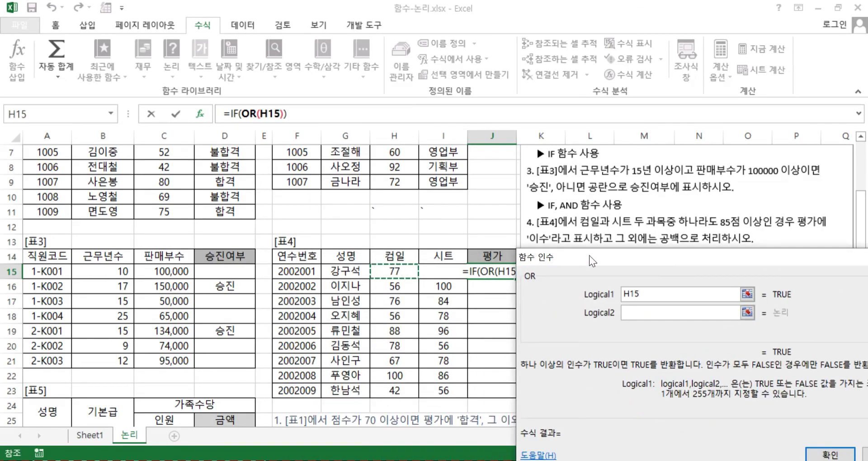
type(">")
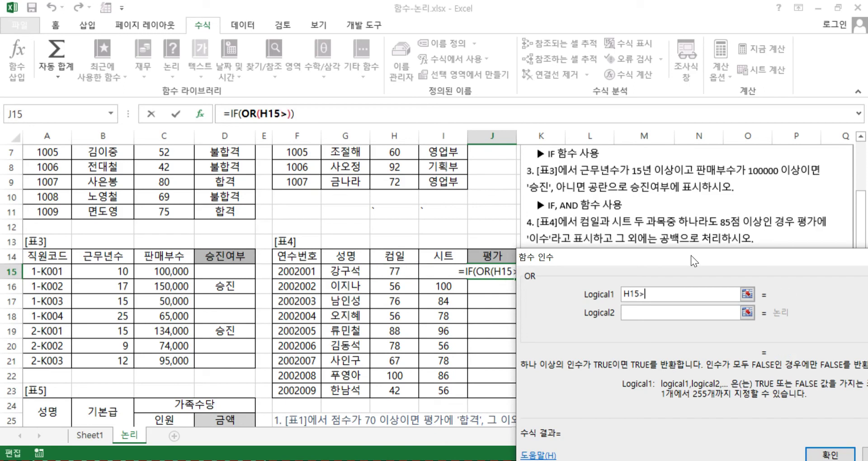
type("=85")
key("Tab")
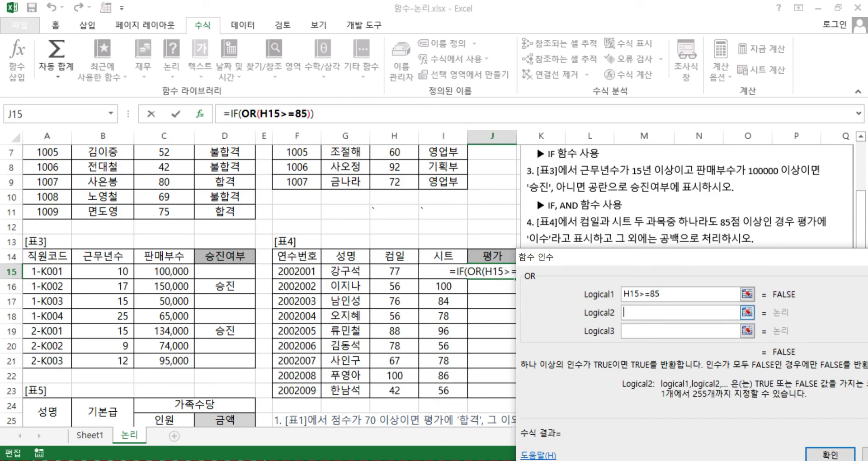
left_click(434, 268)
type(">")
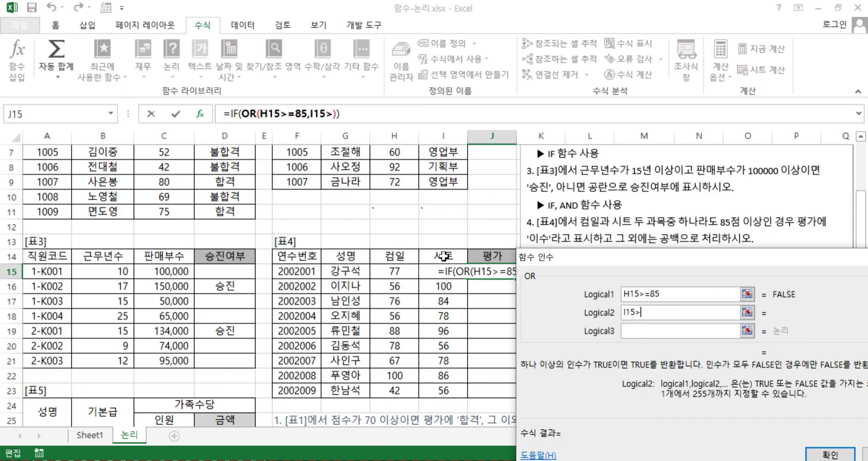
type("=85")
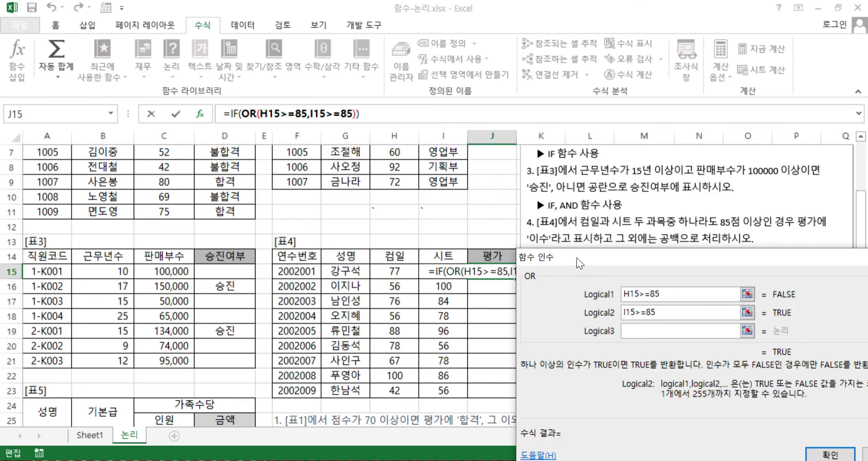
Return to the outer IF and set it to give "이수" when true and an empty string "" when false.
left_click_drag(584, 265, 359, 199)
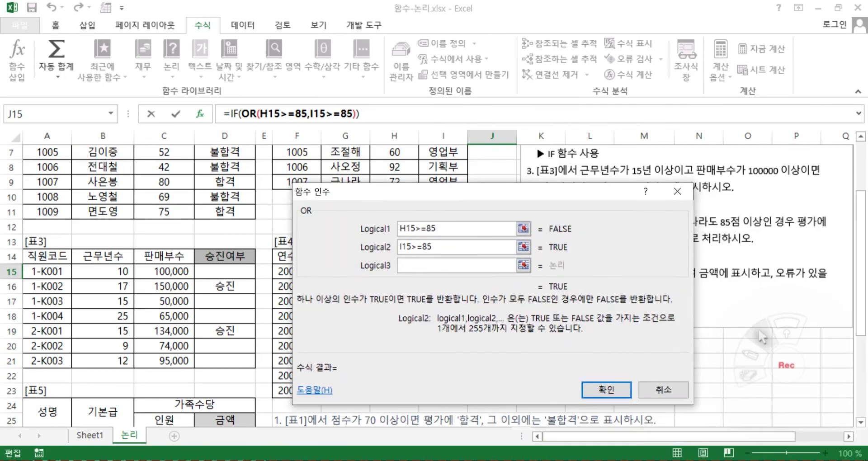
left_click(232, 113)
left_click_drag(436, 353, 248, 330)
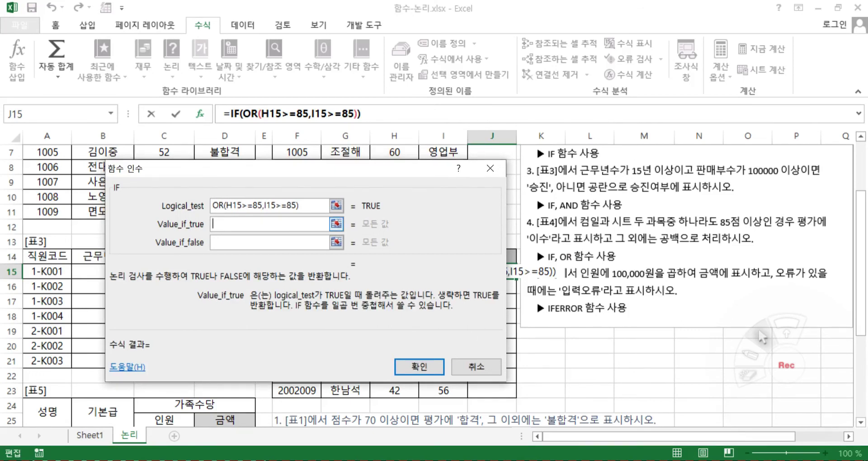
type("\"이수")
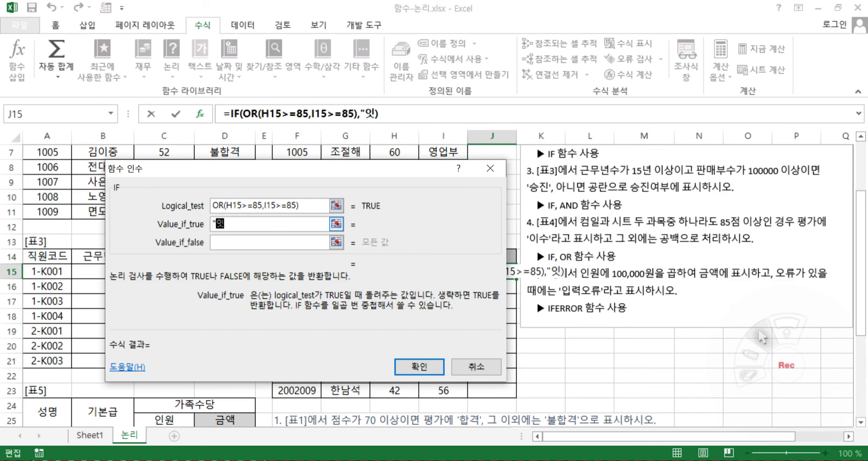
type("\"")
left_click(225, 244)
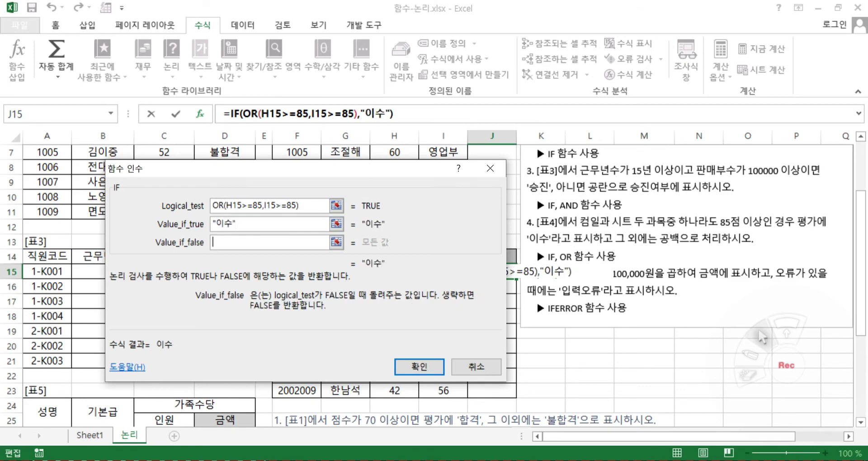
type("\"\"")
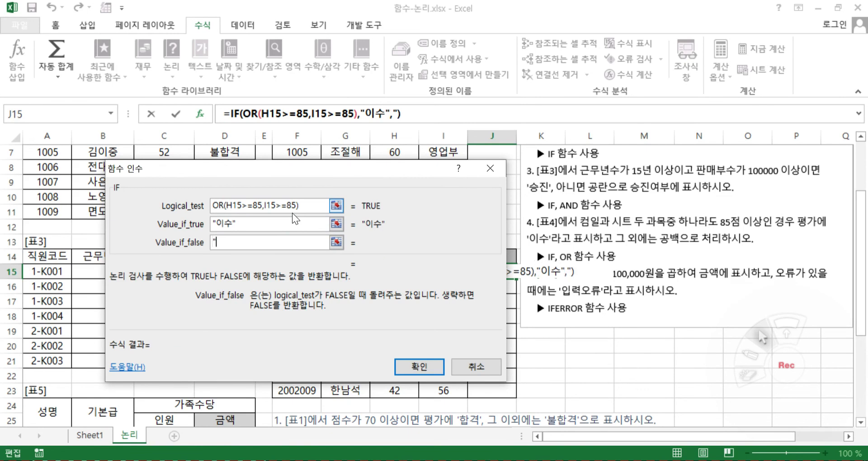
Enter the formula in J15 and copy it down through J23 to fill the 평가 column.
left_click(421, 367)
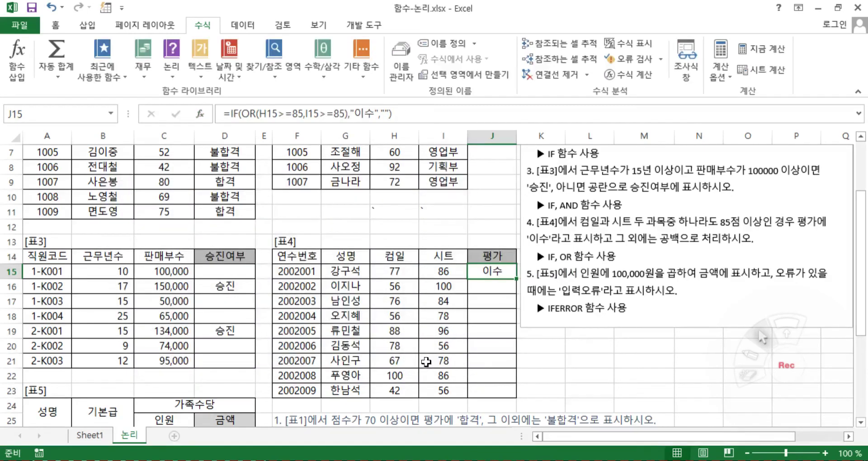
left_click_drag(516, 279, 512, 392)
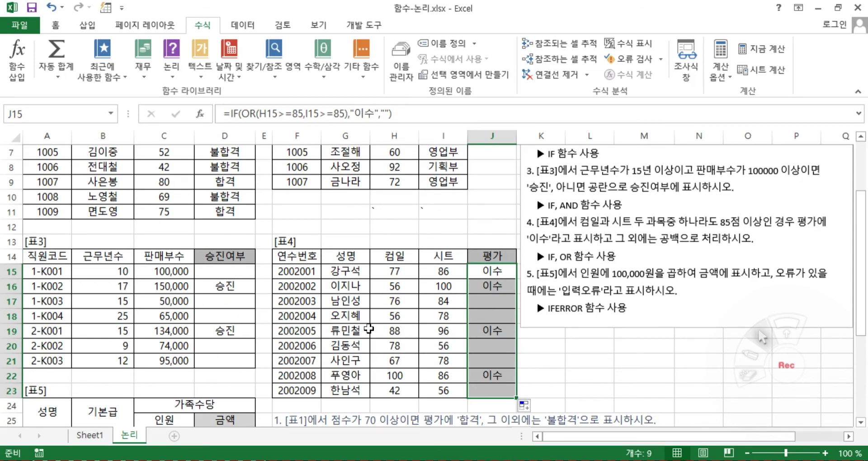
left_click(559, 354)
Move the exercise instructions text box beside [표5], over columns F to L.
scroll(559, 354, "down", 2)
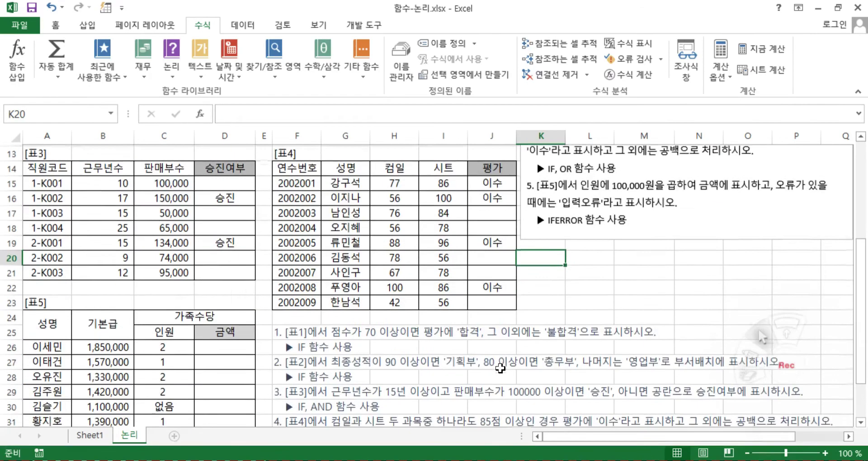
scroll(316, 343, "down", 1)
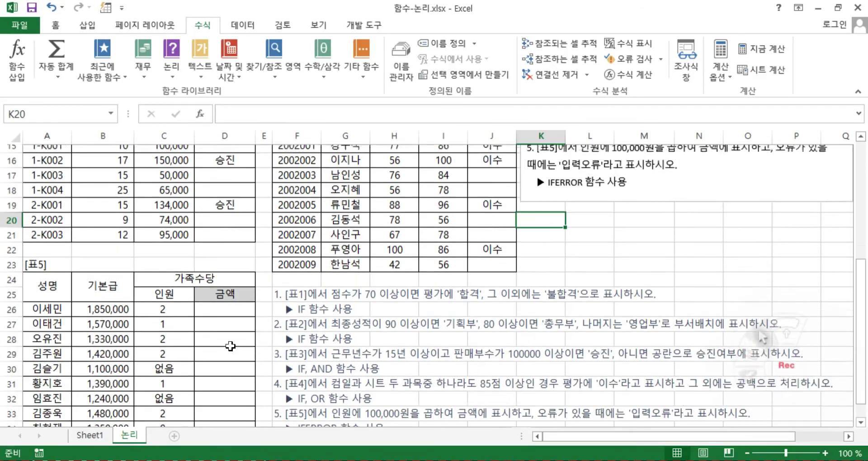
scroll(317, 344, "up", 1)
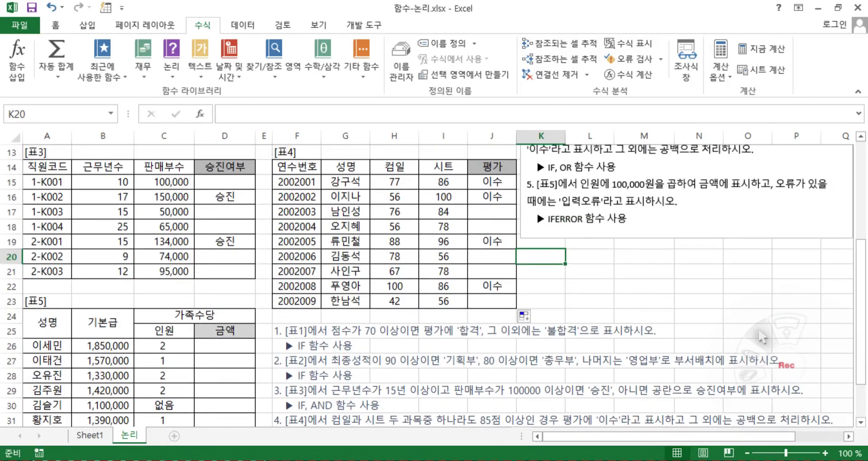
left_click(566, 253)
left_click_drag(566, 253, 337, 382)
left_click(316, 406)
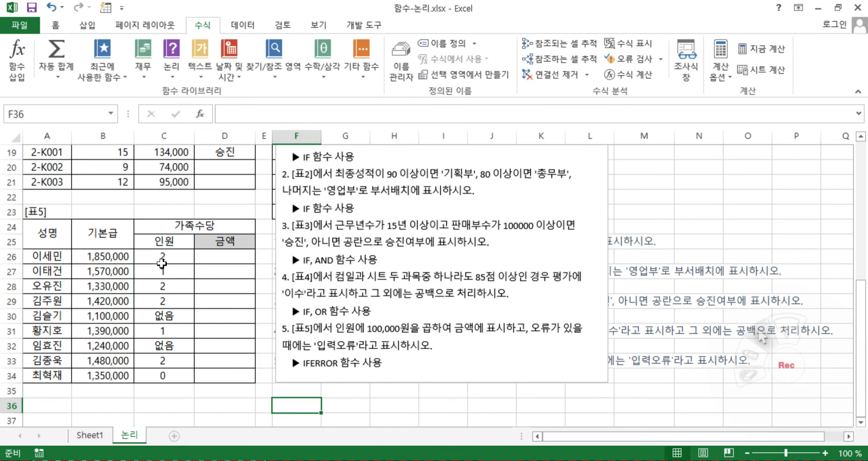
Enter =C26*100000 in D26 to calculate the first 금액 of [표5] from its 인원.
left_click(171, 318)
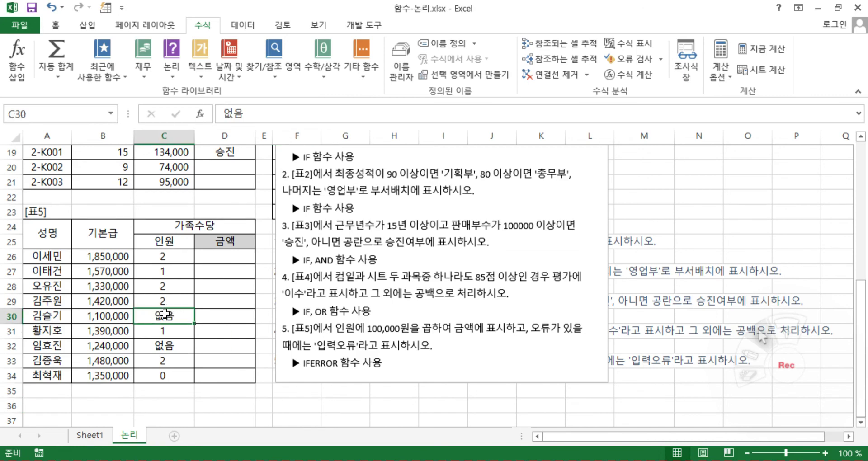
left_click(229, 257)
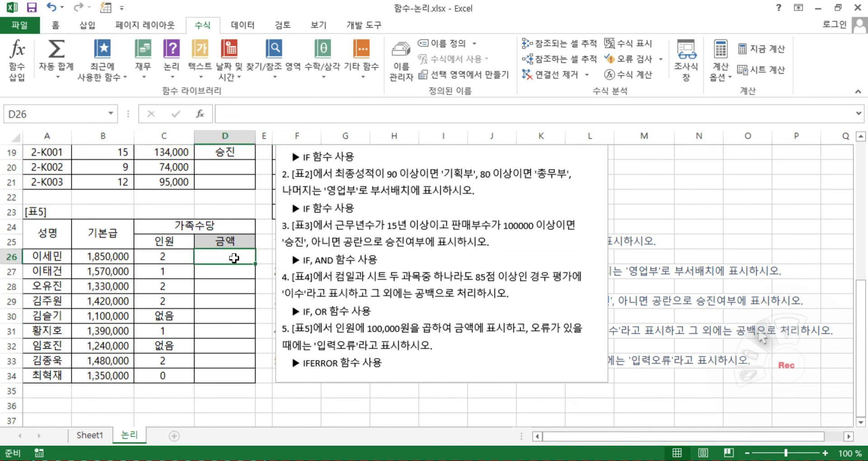
type("=")
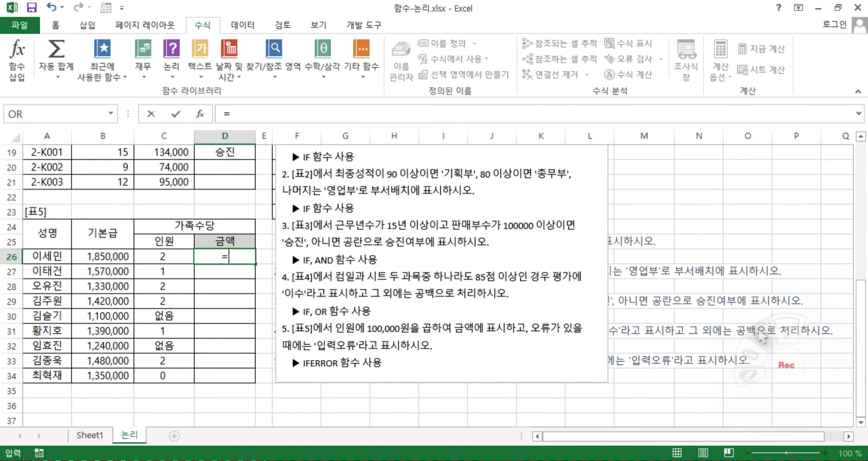
left_click(164, 257)
type("*")
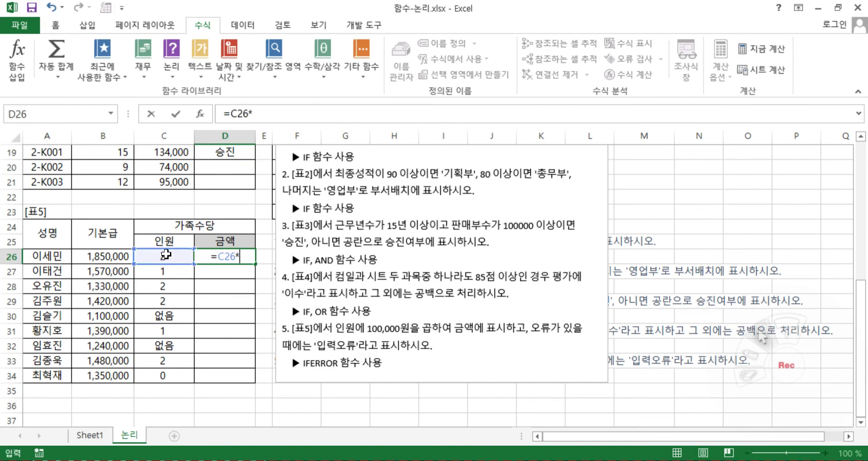
type("100000")
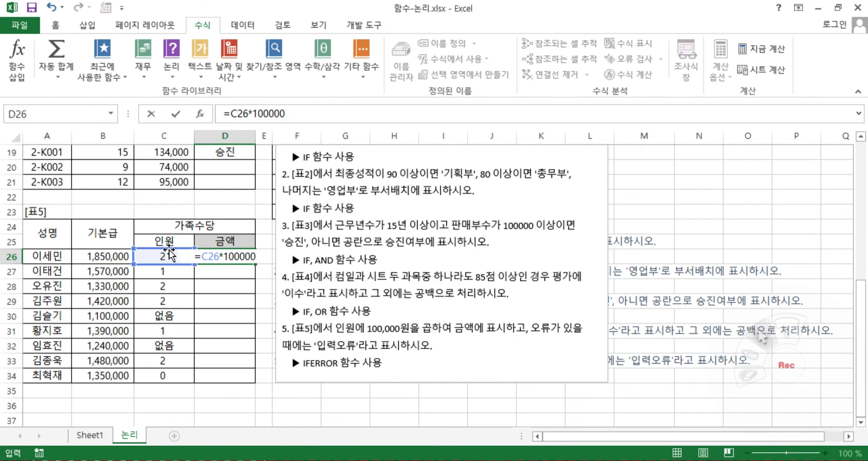
key("Return")
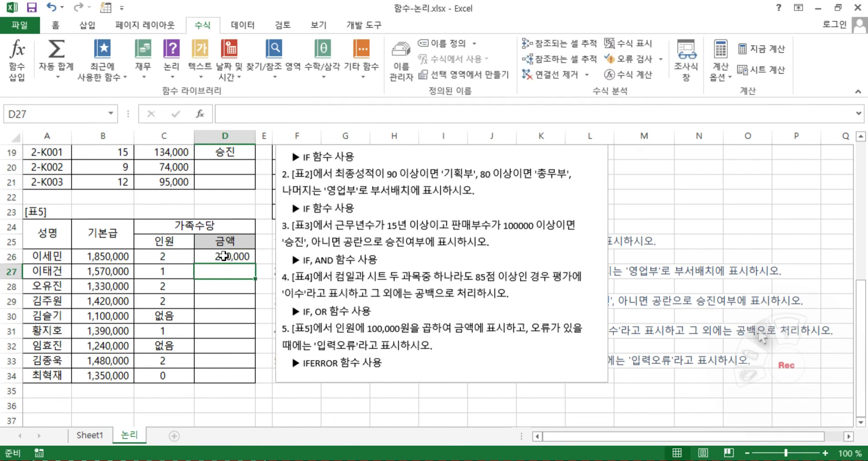
Copy the D26 formula down through D34 and check the 없음 entry in C30 against the formula in D30.
left_click(251, 254)
left_click_drag(255, 264, 236, 380)
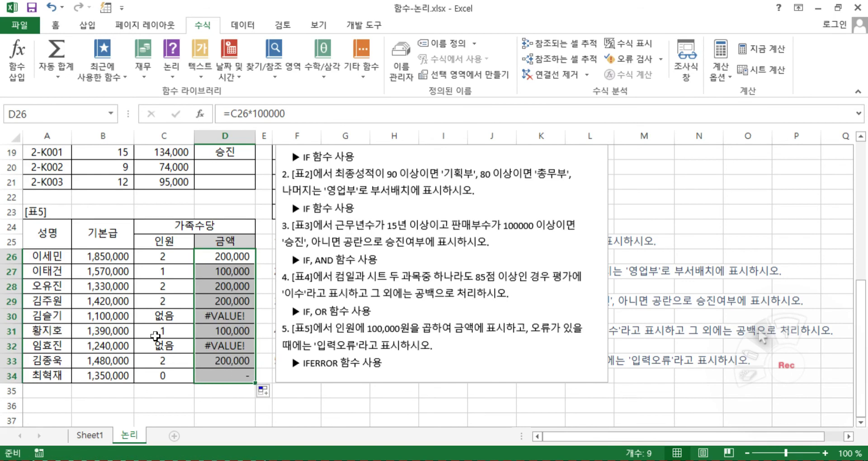
left_click(155, 315)
left_click(224, 316)
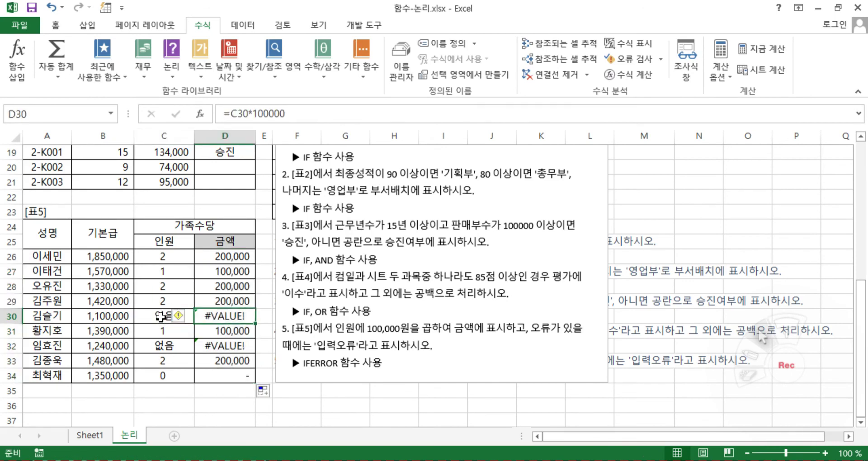
Compare the 금액 formulas in D30 and D32 with the 없음 entries in C30 and C32.
left_click(175, 316)
left_click(217, 346)
left_click(217, 317)
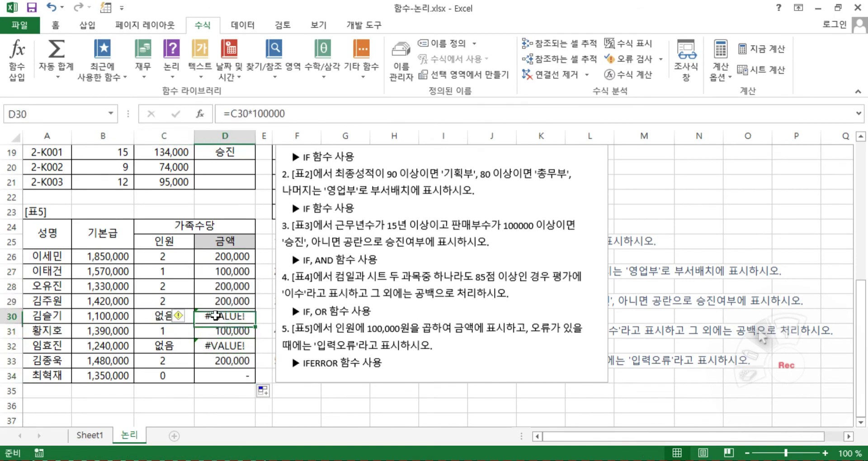
left_click(222, 351)
left_click(226, 393)
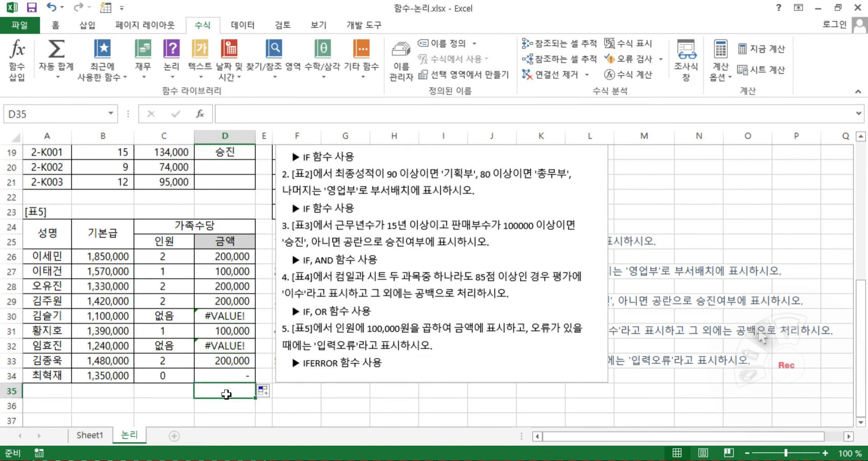
Undo the 금액 fill and the D26 formula, and start an IFERROR function in D26 with its function arguments open.
key("ctrl+z")
key("ctrl+z")
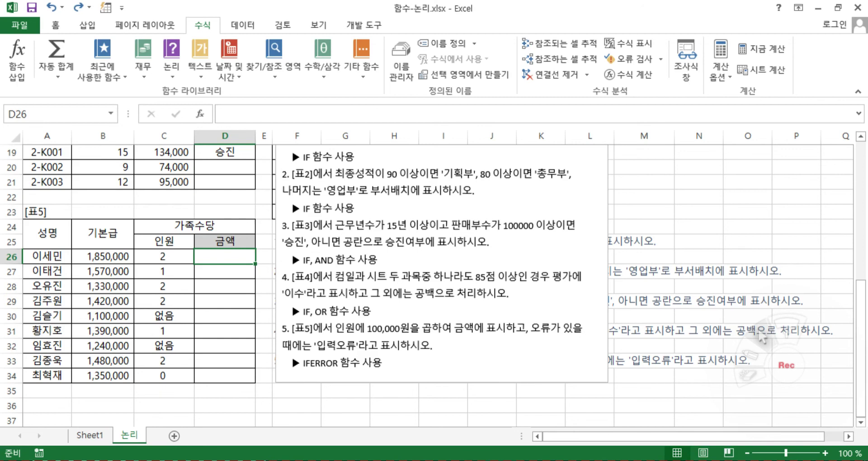
type("=if")
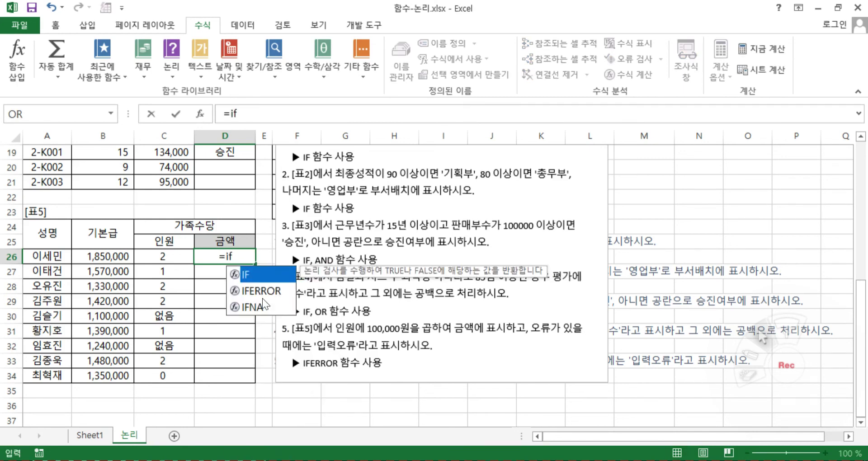
key("Down")
key("Tab")
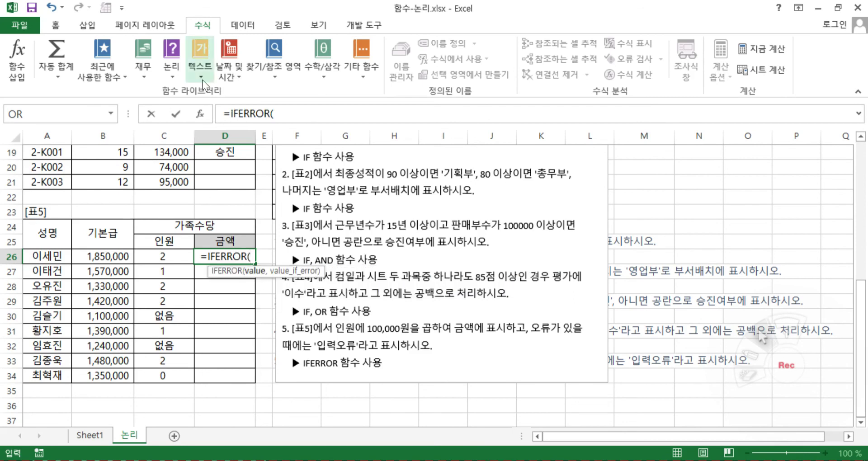
left_click(202, 114)
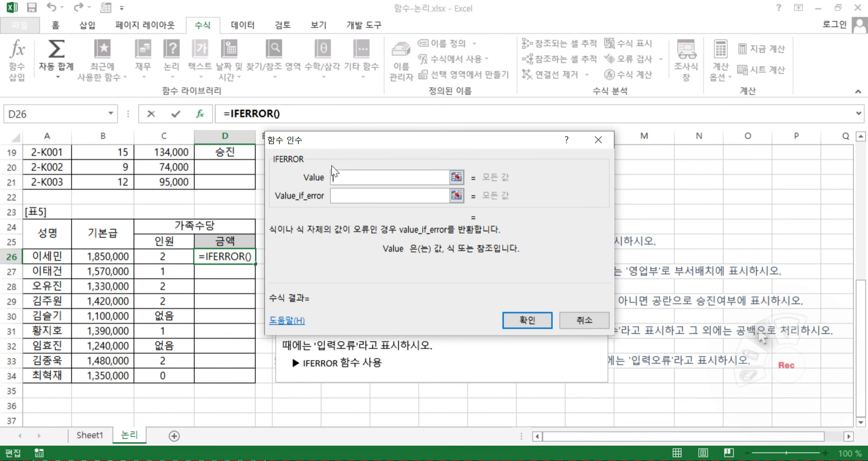
Complete the IFERROR function in D26 with C26*100000 as the value and "입력오류" as the value if error.
left_click(351, 198)
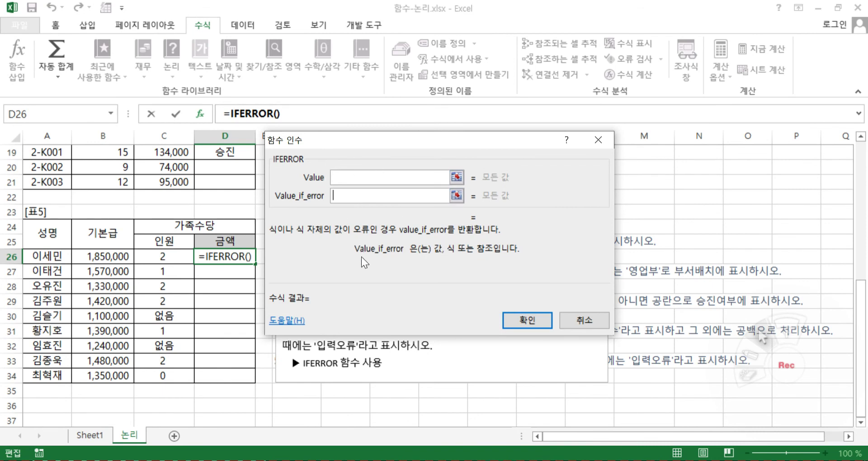
left_click(444, 177)
left_click(354, 196)
left_click(348, 178)
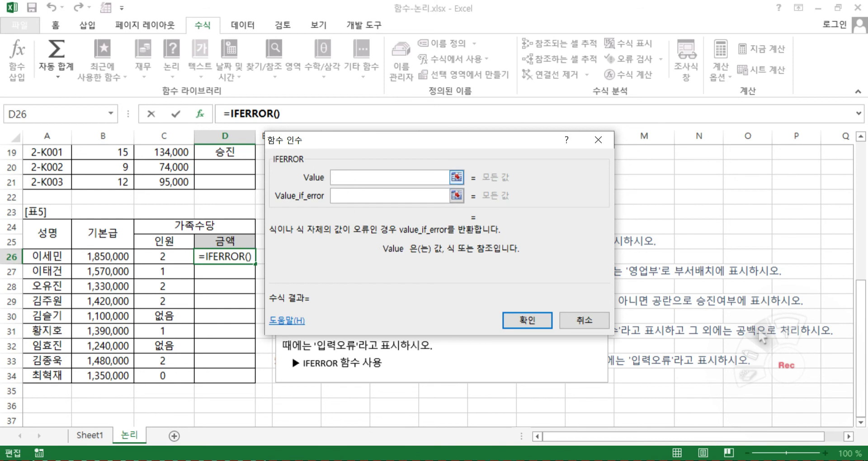
left_click(156, 255)
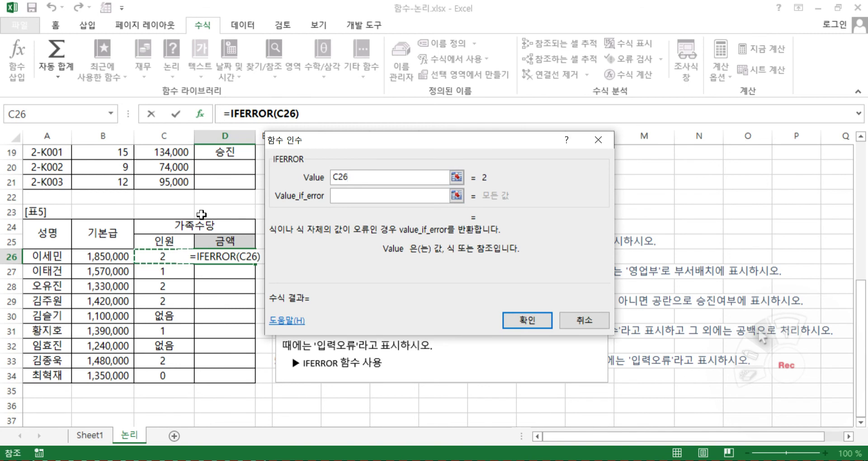
type("*100000")
key("Tab")
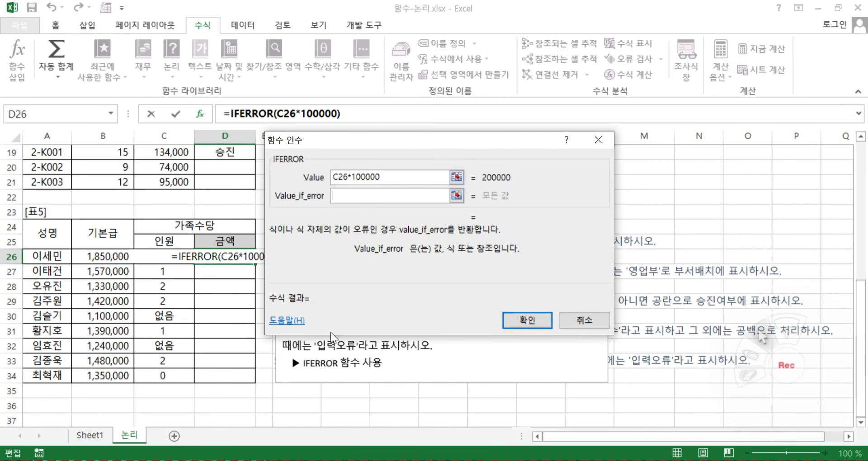
type("\"")
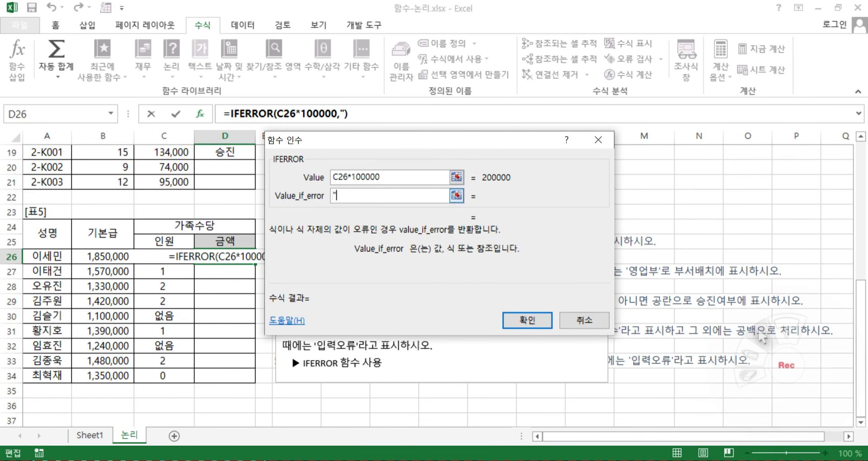
type("입려ㄱ오")
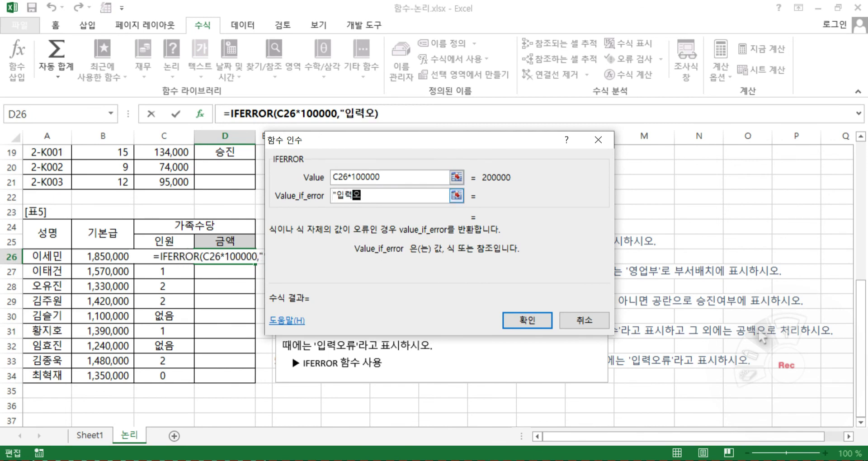
type("류\"")
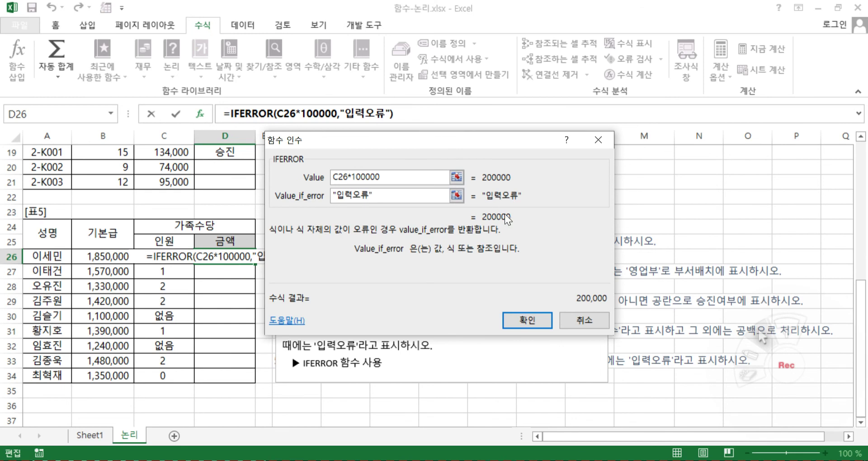
left_click(528, 321)
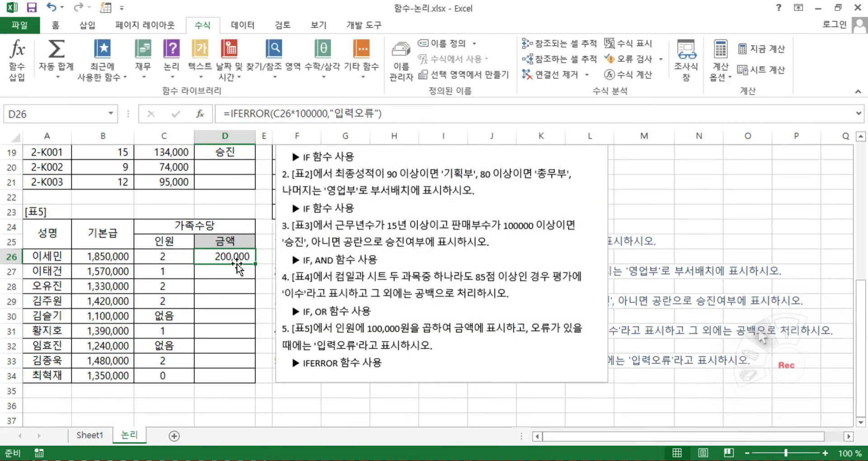
Copy the D26 IFERROR formula down through D34 and check the 금액 results for the 없음 rows 30 and 32.
left_click_drag(256, 267, 240, 386)
left_click(210, 329)
left_click_drag(183, 315, 223, 318)
left_click_drag(167, 346, 217, 346)
left_click(238, 404)
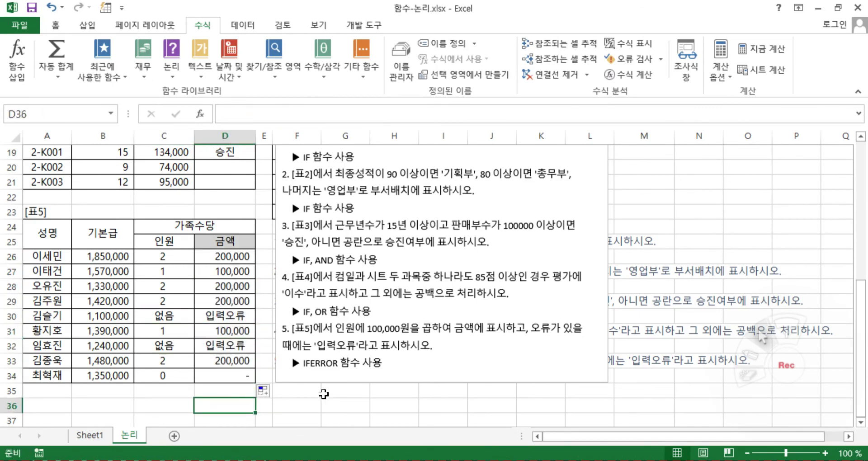